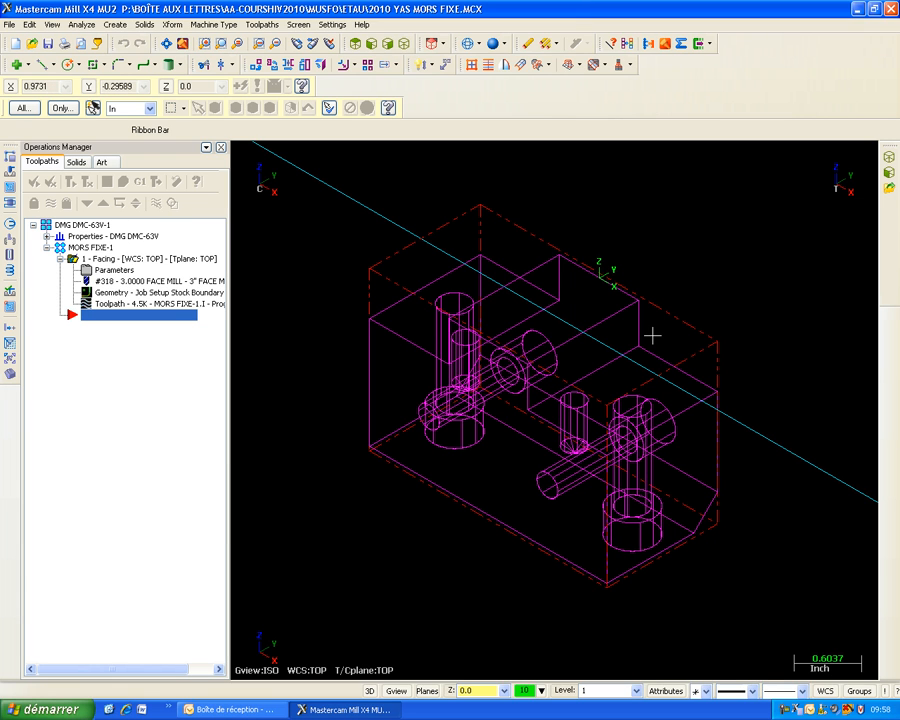
Analyze the arc properties of the small horizontal hole's end circle near the block's left counterbore
{"action": "key", "text": "F4"}
{"action": "left_click", "coordinate": [421, 424]}
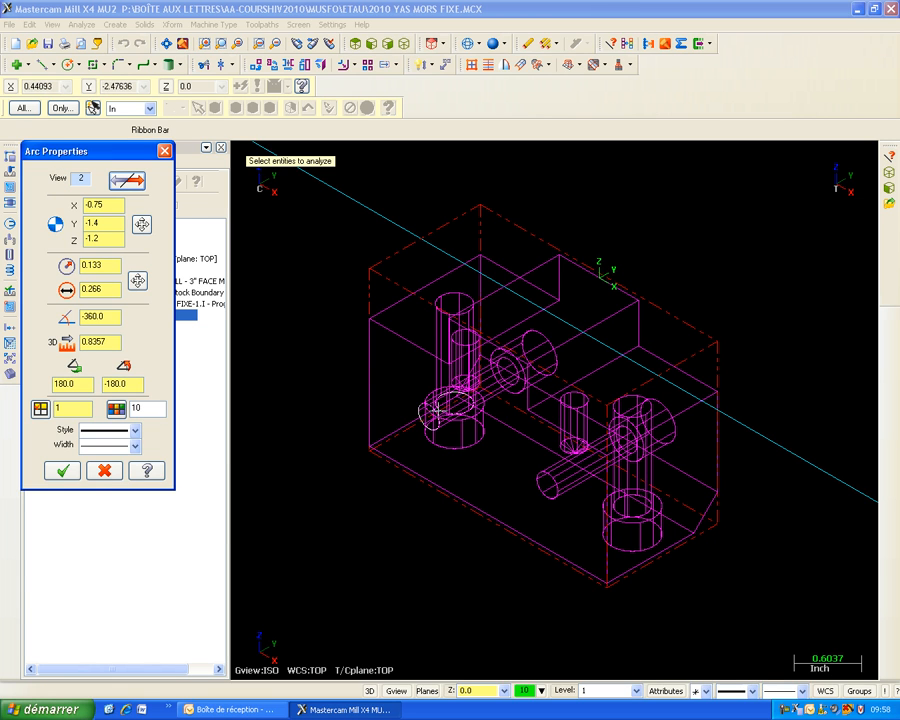
{"action": "key", "text": "Escape"}
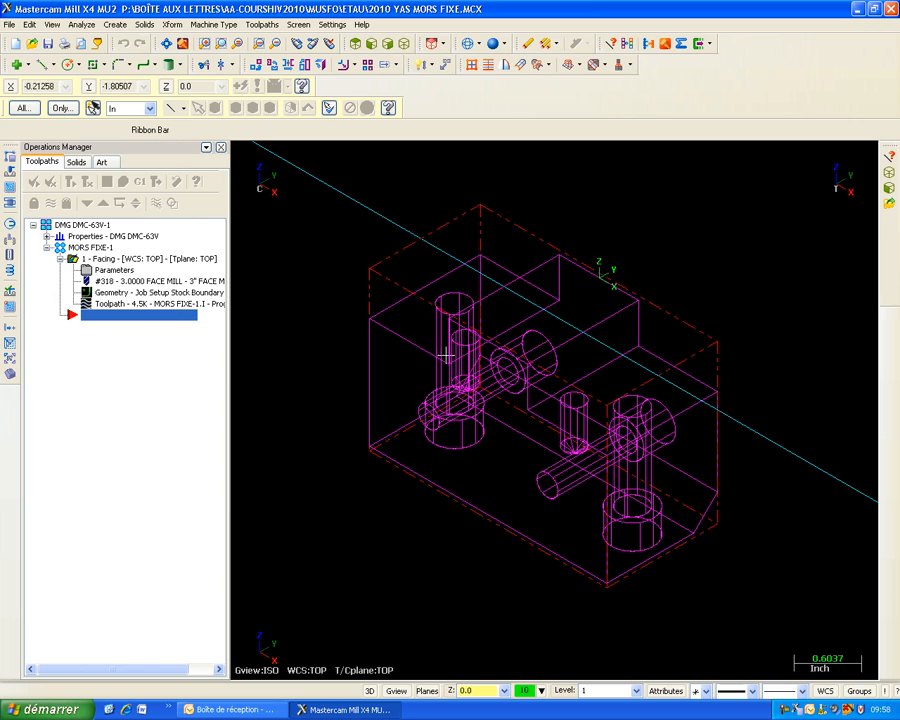
Create a 2D contour toolpath with the lower inner edge of the left step as its chain
{"action": "right_click", "coordinate": [430, 179]}
{"action": "left_click", "coordinate": [490, 251]}
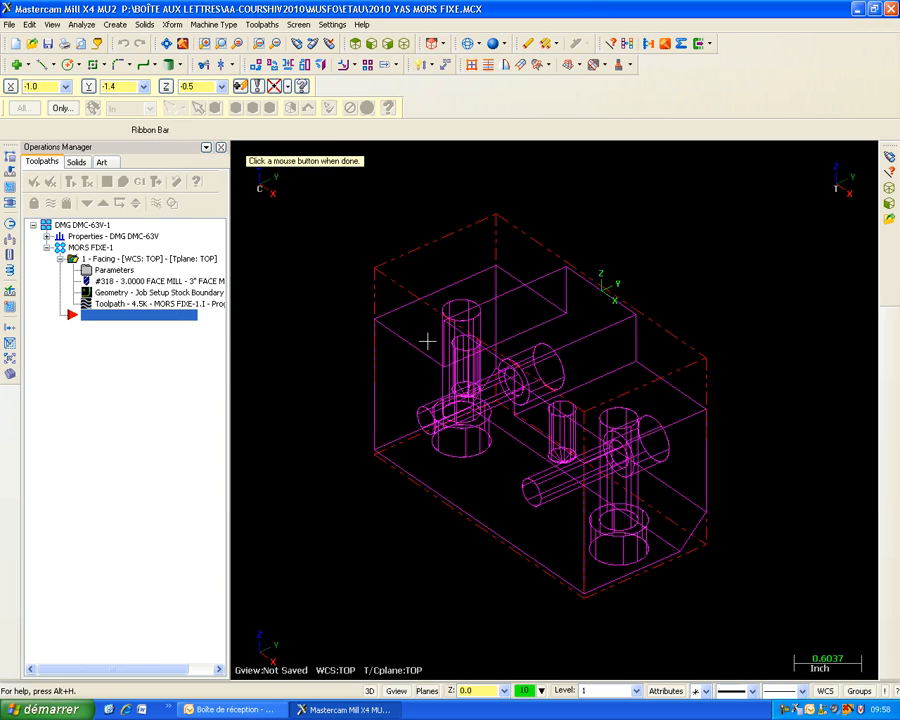
{"action": "left_click", "coordinate": [298, 354]}
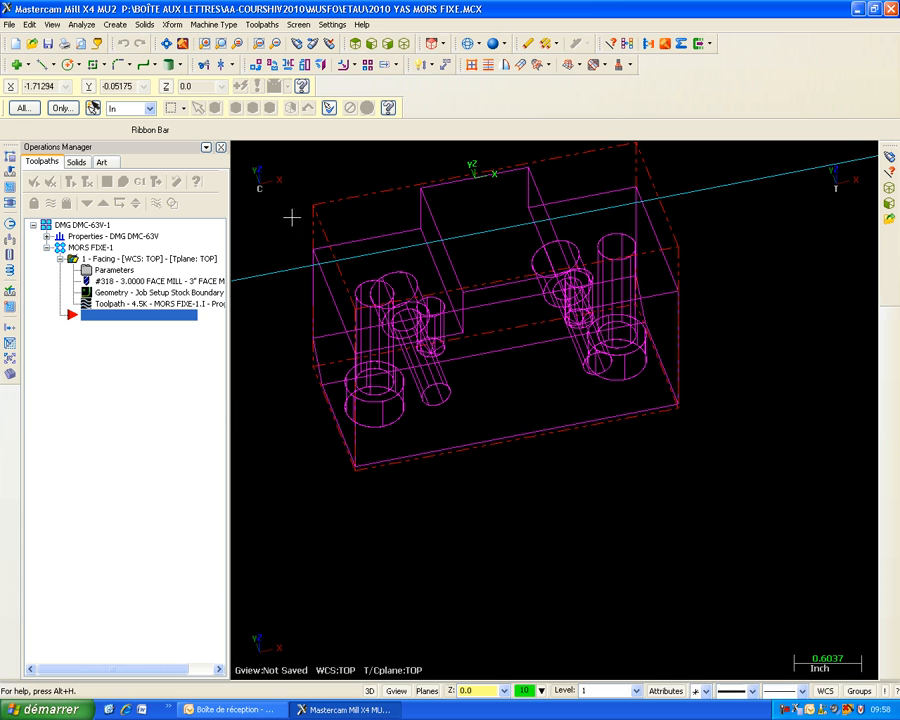
{"action": "left_click", "coordinate": [236, 27]}
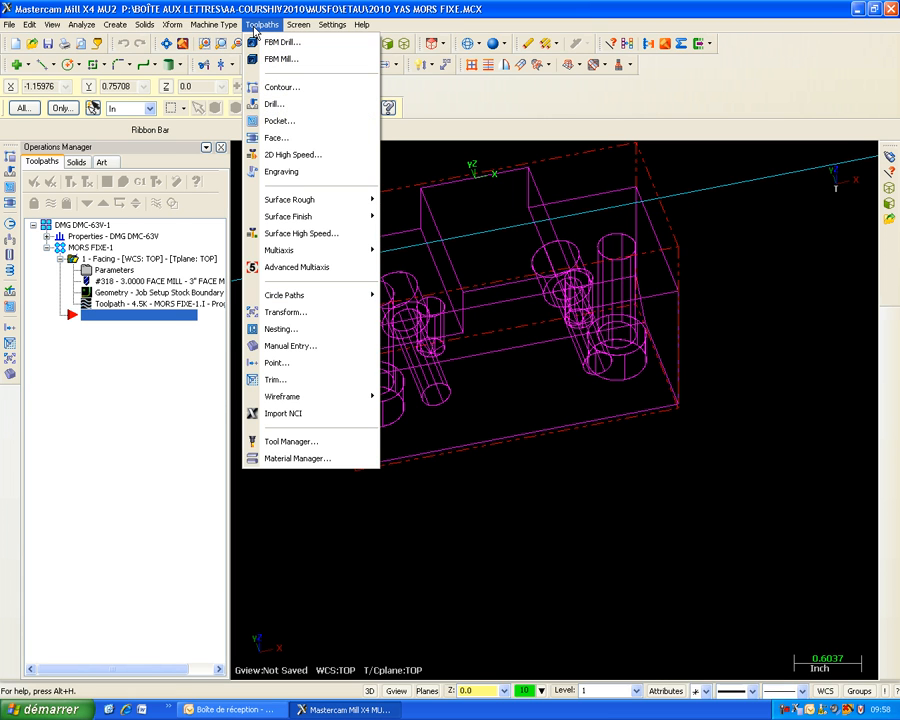
{"action": "left_click", "coordinate": [283, 87]}
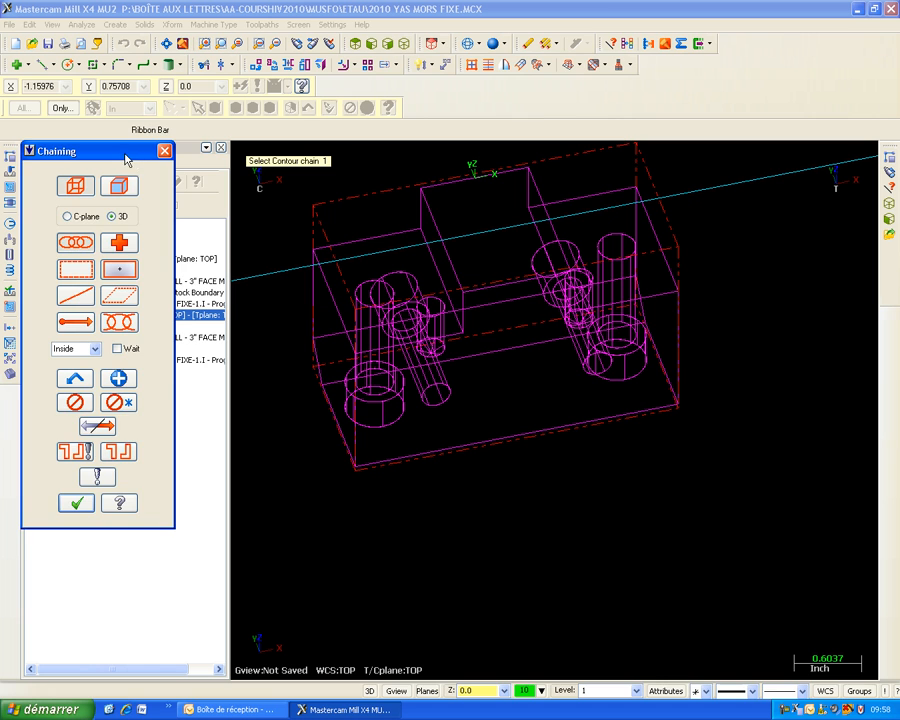
{"action": "left_click_drag", "start_coordinate": [128, 152], "coordinate": [157, 122]}
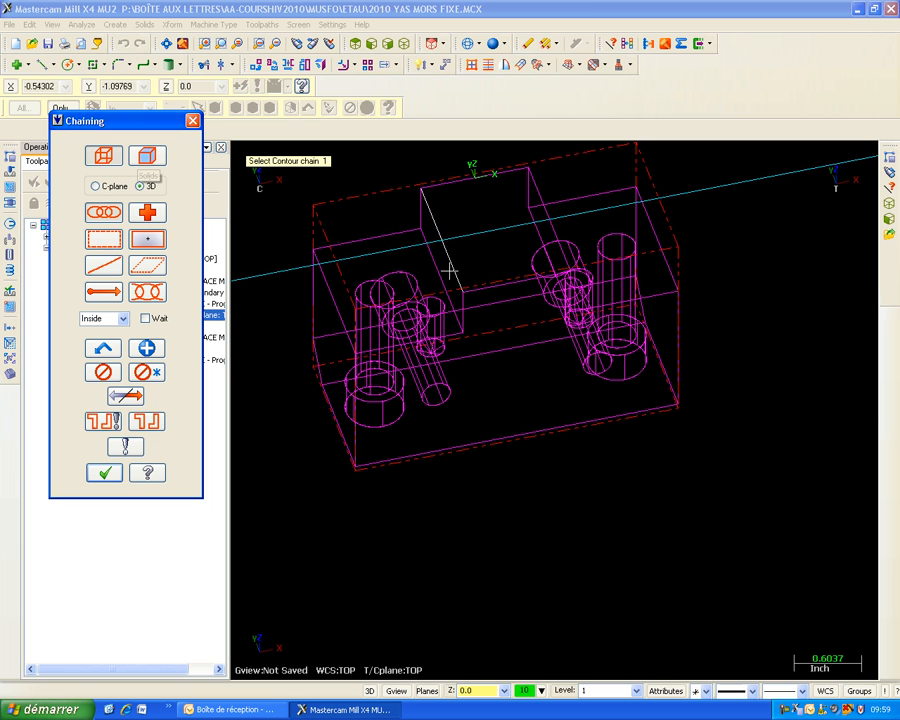
{"action": "left_click", "coordinate": [456, 320]}
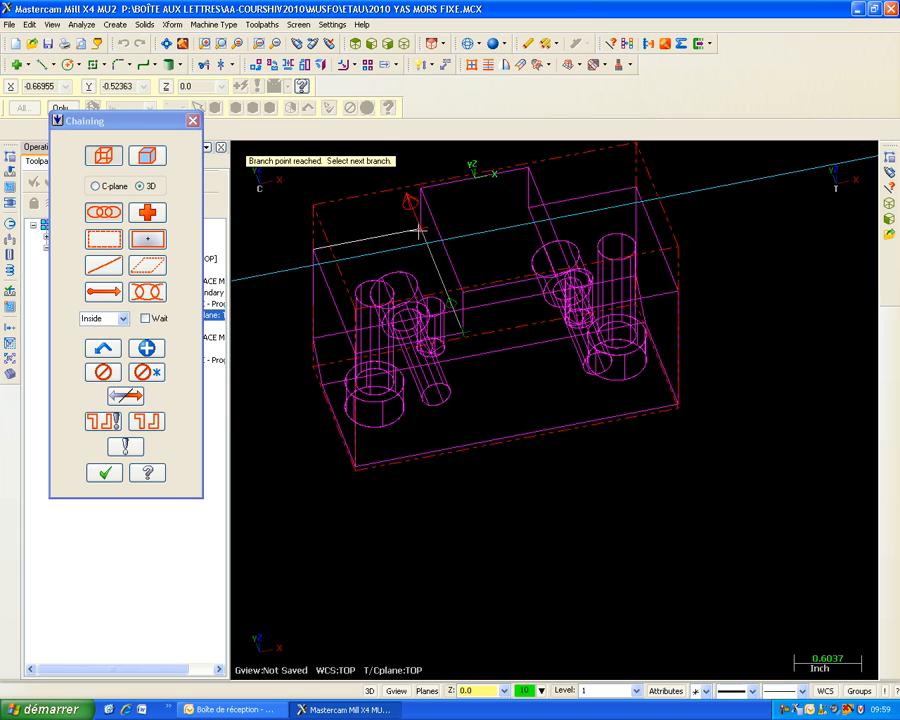
{"action": "left_click", "coordinate": [535, 220]}
{"action": "left_click", "coordinate": [533, 224]}
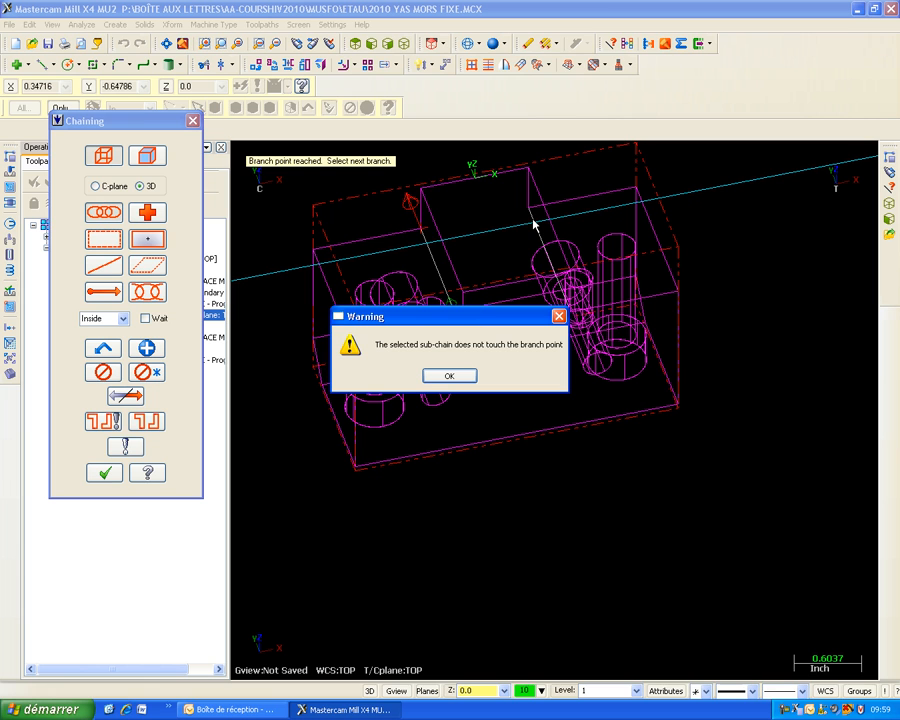
{"action": "left_click", "coordinate": [451, 376]}
{"action": "left_click", "coordinate": [104, 474]}
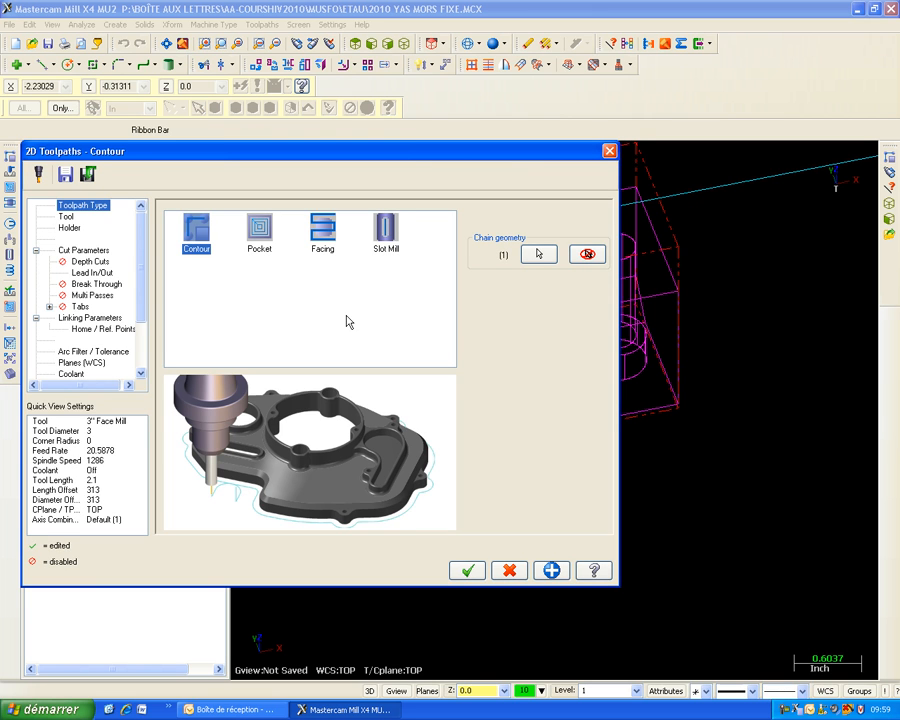
Filter the MILL_INCH.TOOLS library for the contour toolpath to show only flat endmills
{"action": "left_click_drag", "start_coordinate": [233, 156], "coordinate": [309, 137]}
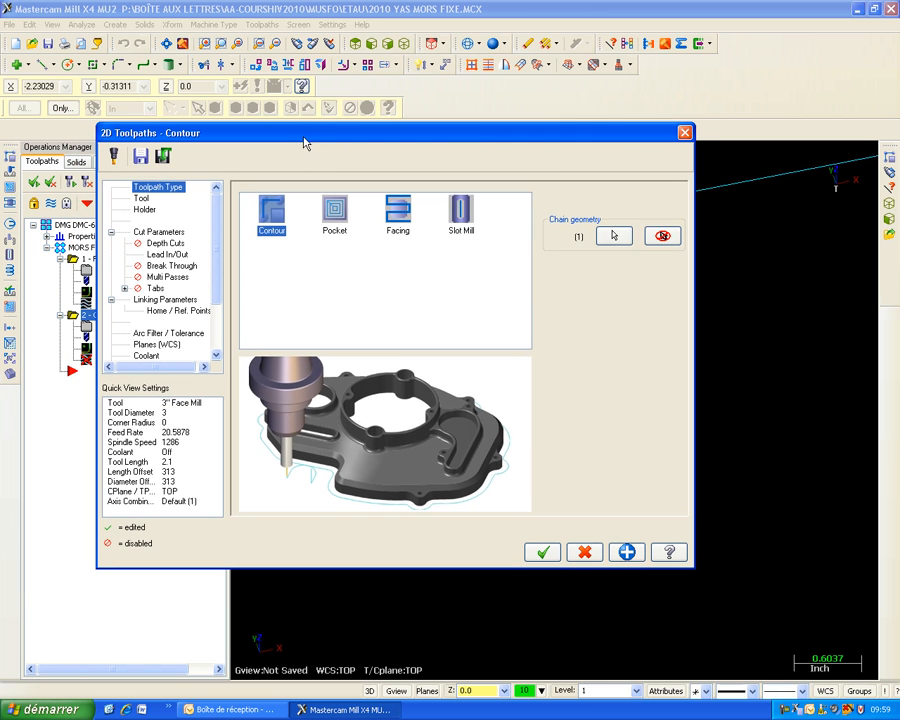
{"action": "left_click", "coordinate": [141, 200]}
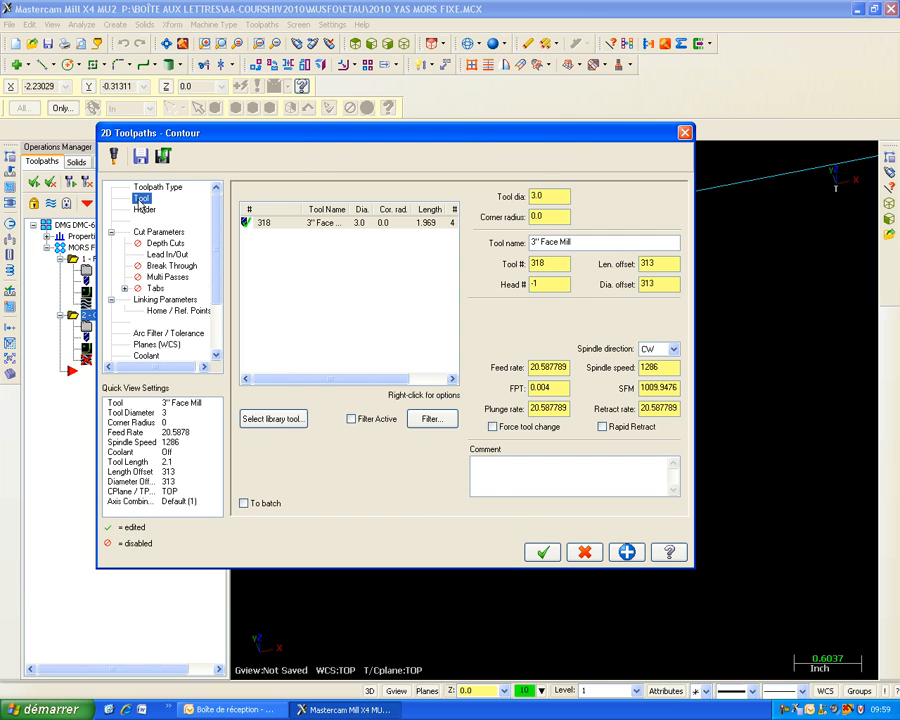
{"action": "left_click", "coordinate": [272, 418]}
{"action": "left_click", "coordinate": [410, 256]}
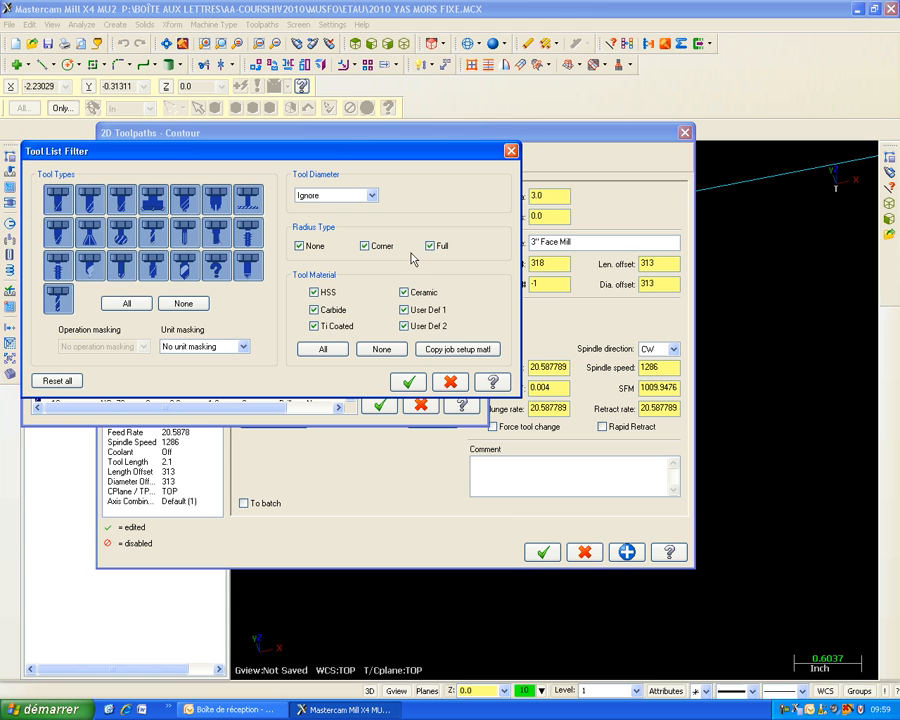
{"action": "left_click", "coordinate": [183, 302]}
{"action": "left_click", "coordinate": [55, 202]}
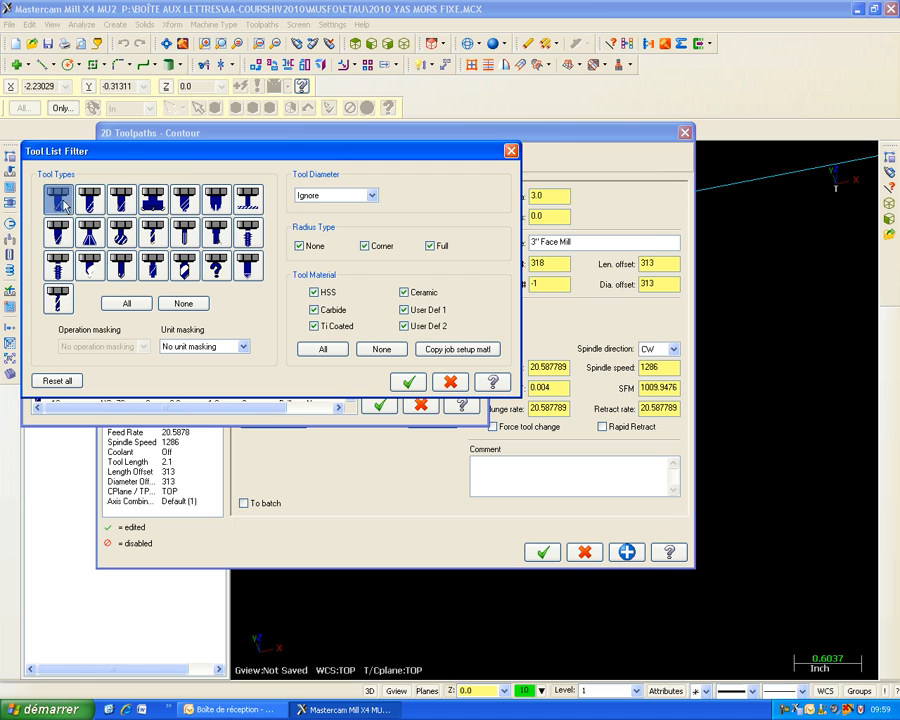
{"action": "key", "text": "Return"}
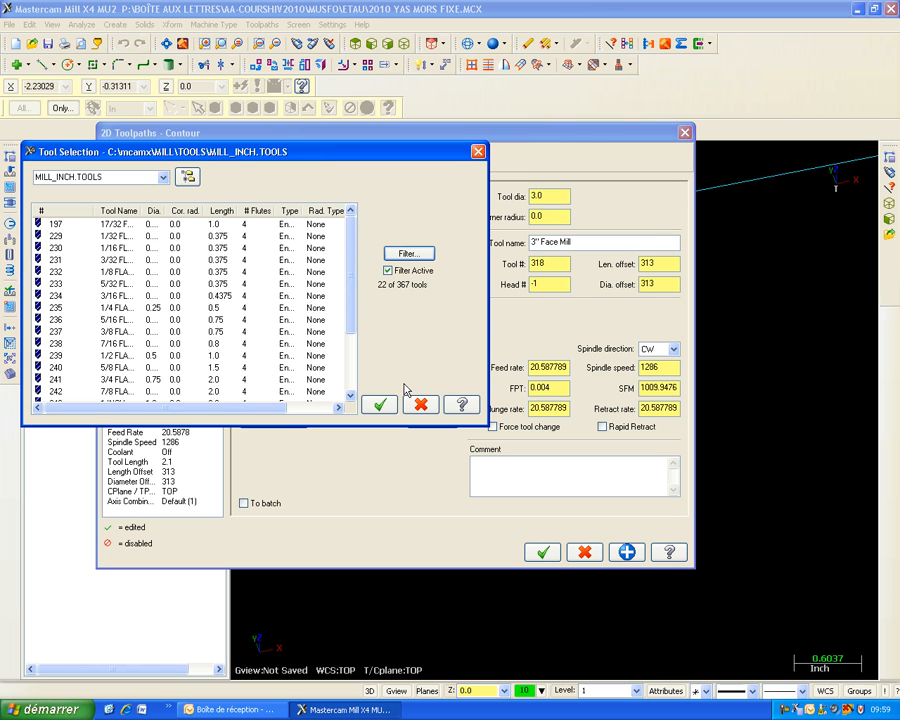
{"action": "left_click", "coordinate": [407, 256]}
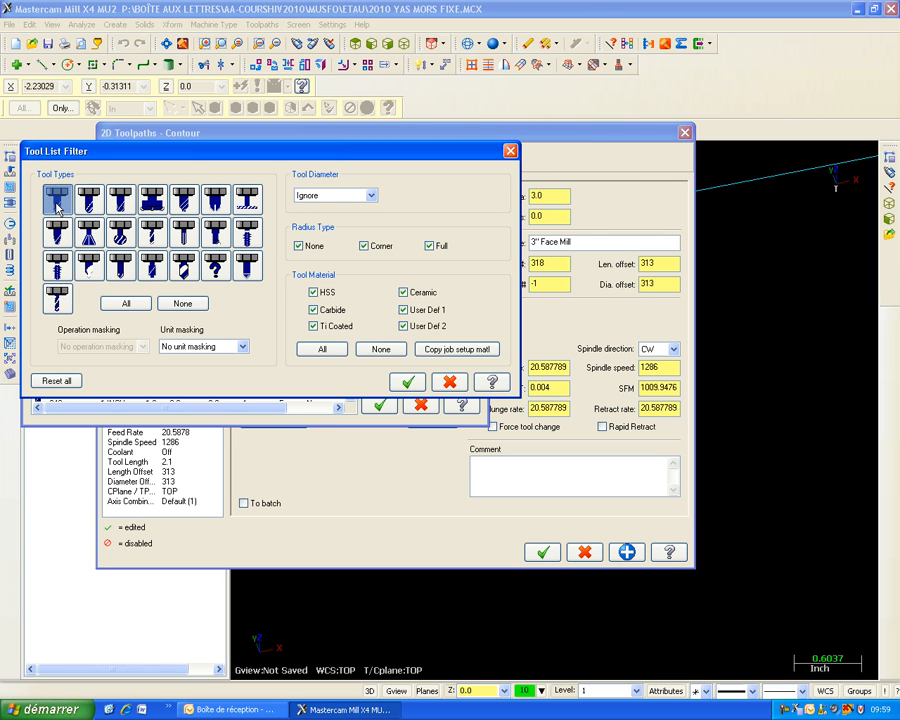
{"action": "left_click", "coordinate": [406, 383]}
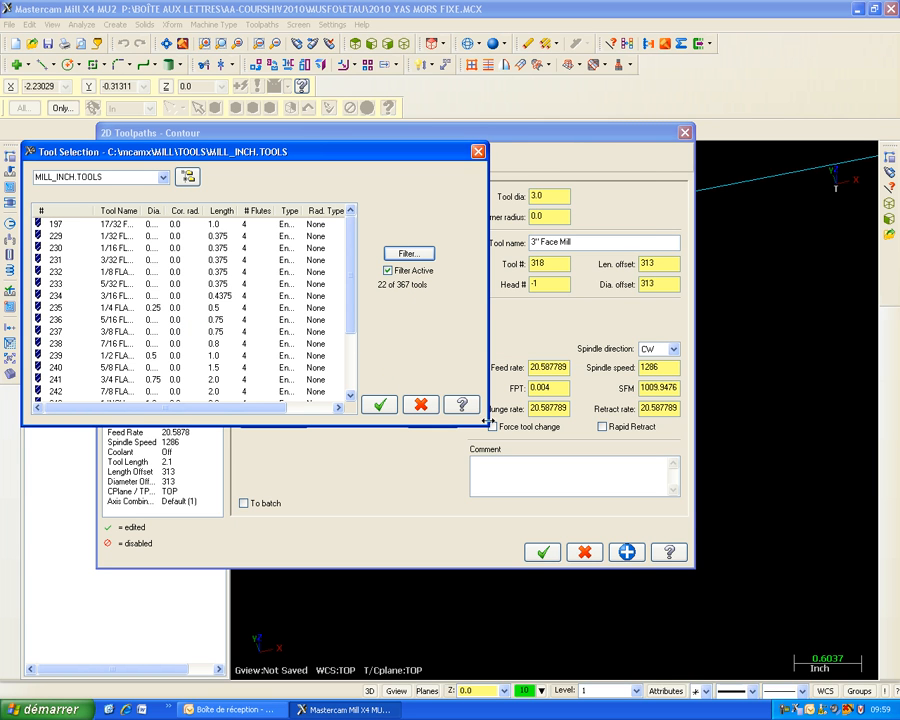
Select the 1 INCH FLAT ENDMILL, tool 243, from the library for the contour toolpath
{"action": "left_click_drag", "start_coordinate": [487, 424], "coordinate": [664, 554]}
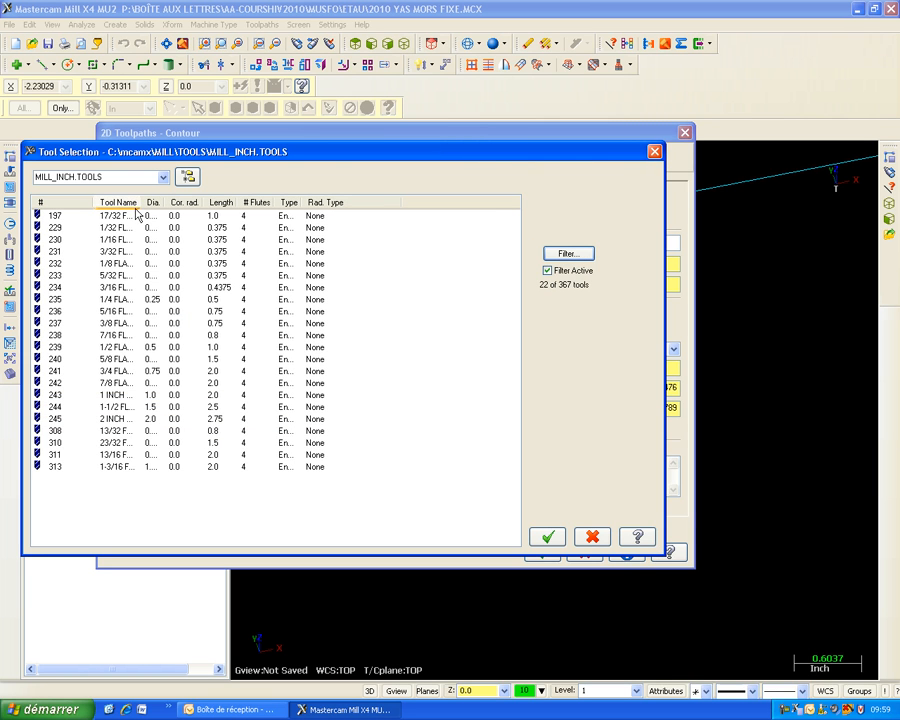
{"action": "left_click_drag", "start_coordinate": [144, 202], "coordinate": [298, 202]}
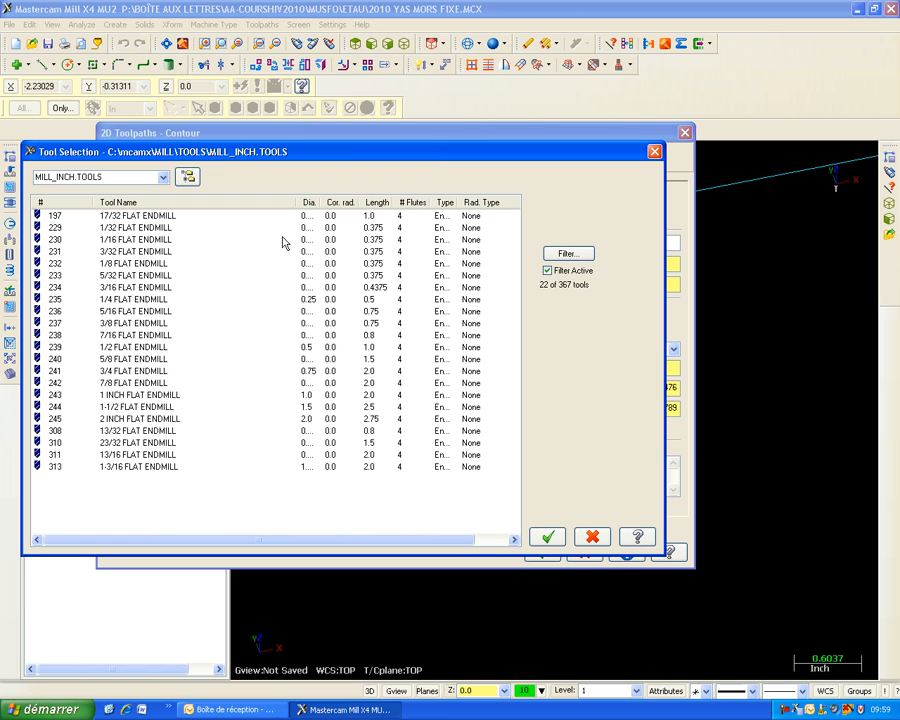
{"action": "left_click", "coordinate": [116, 396]}
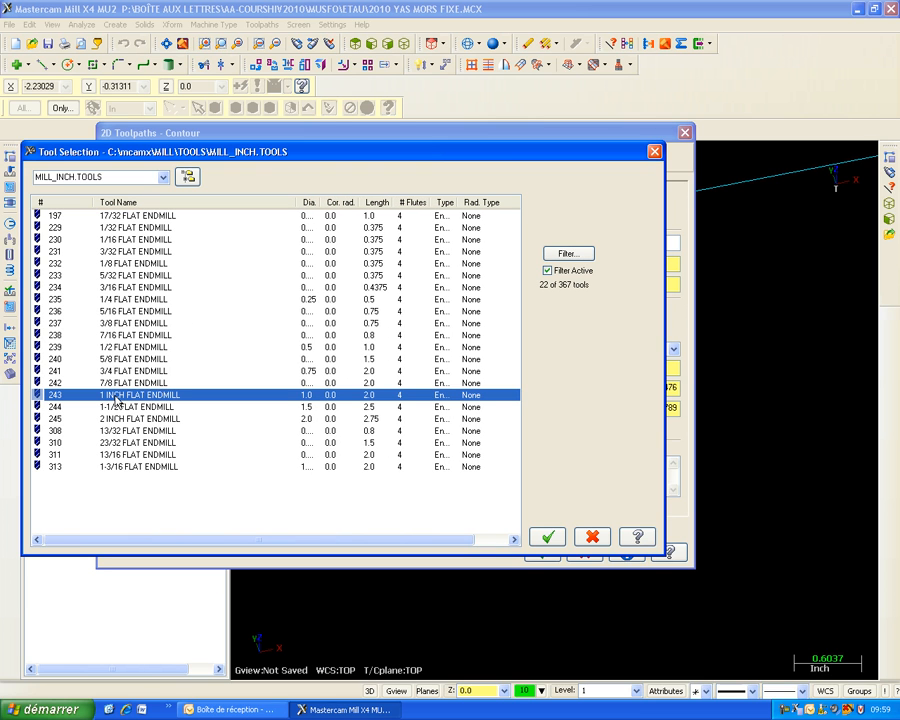
{"action": "left_click", "coordinate": [548, 537]}
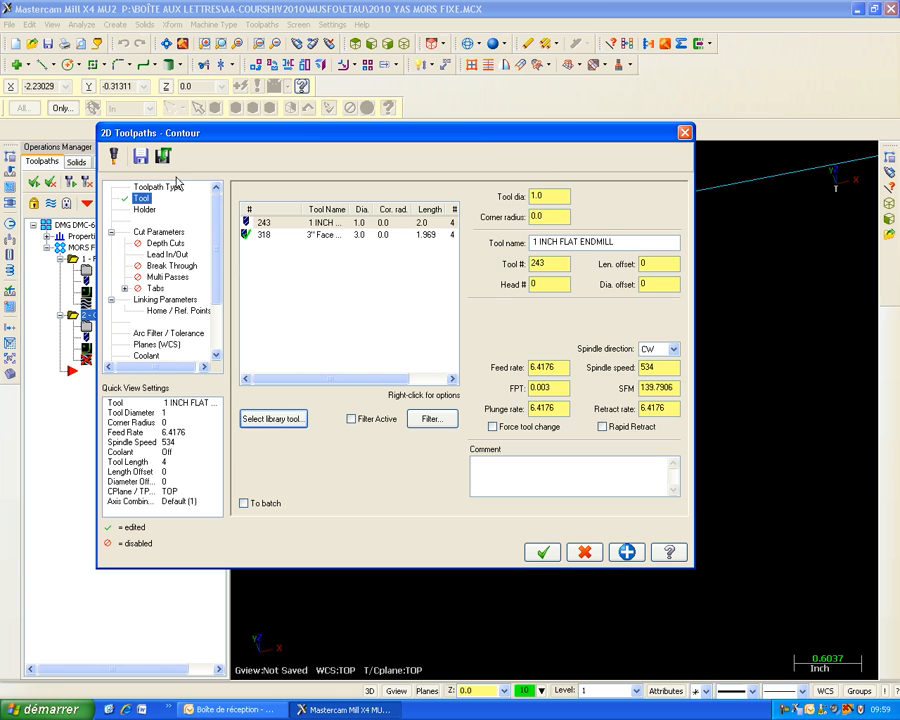
Set the contour's compensation type to Control and review the depth cut and lead in/out settings
{"action": "left_click", "coordinate": [145, 210]}
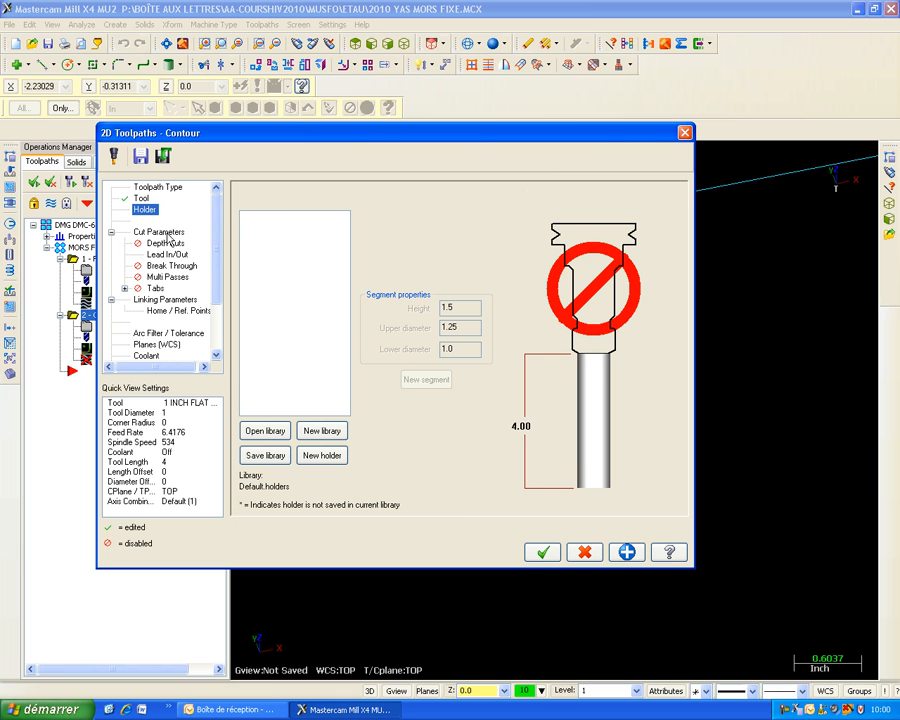
{"action": "left_click", "coordinate": [160, 232]}
{"action": "left_click", "coordinate": [405, 214]}
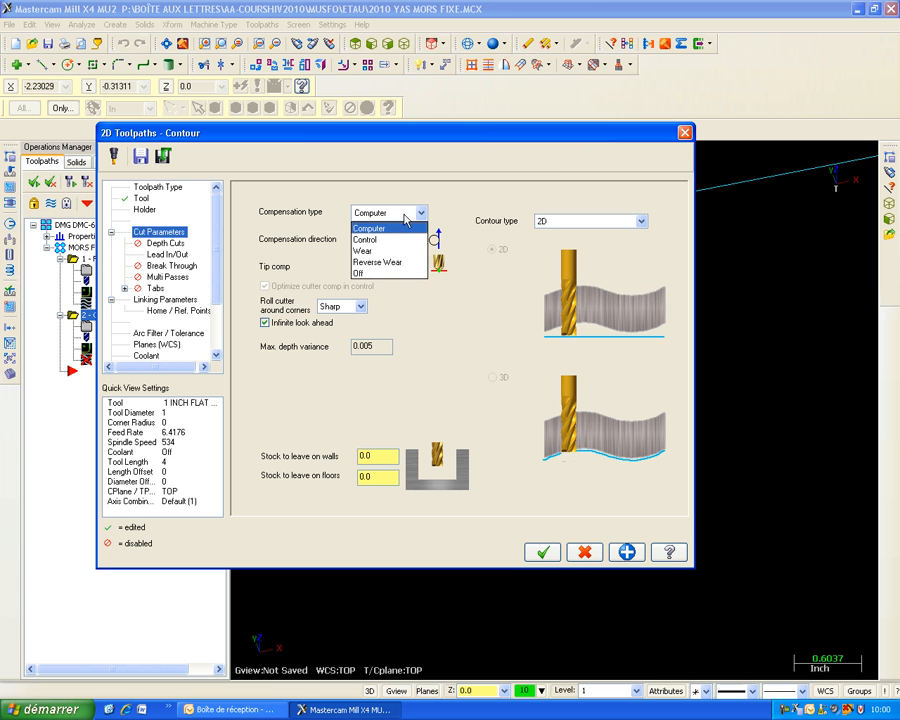
{"action": "left_click", "coordinate": [368, 240]}
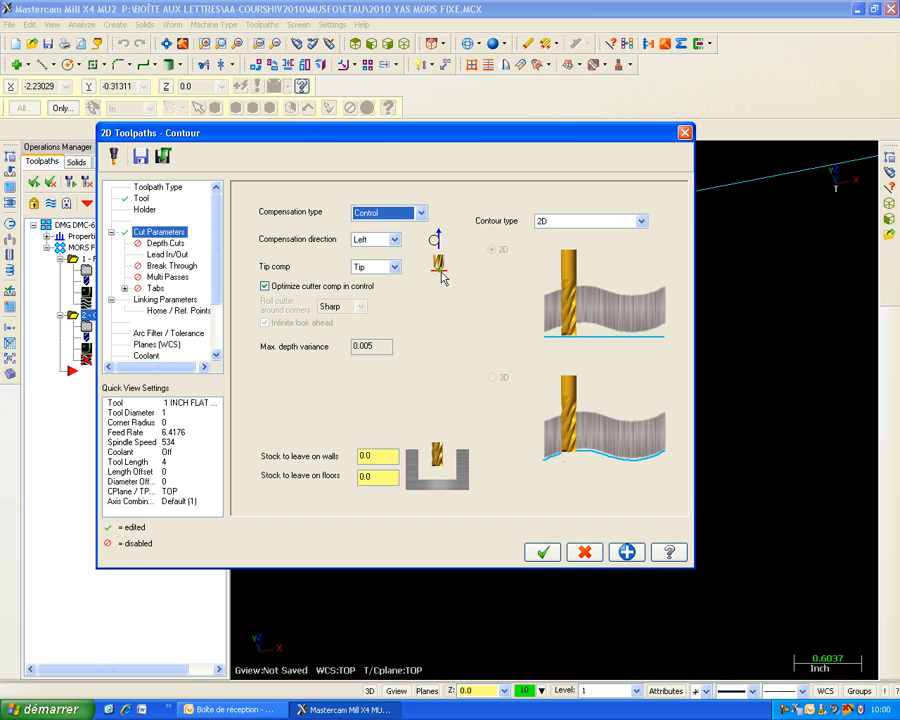
{"action": "left_click", "coordinate": [155, 243]}
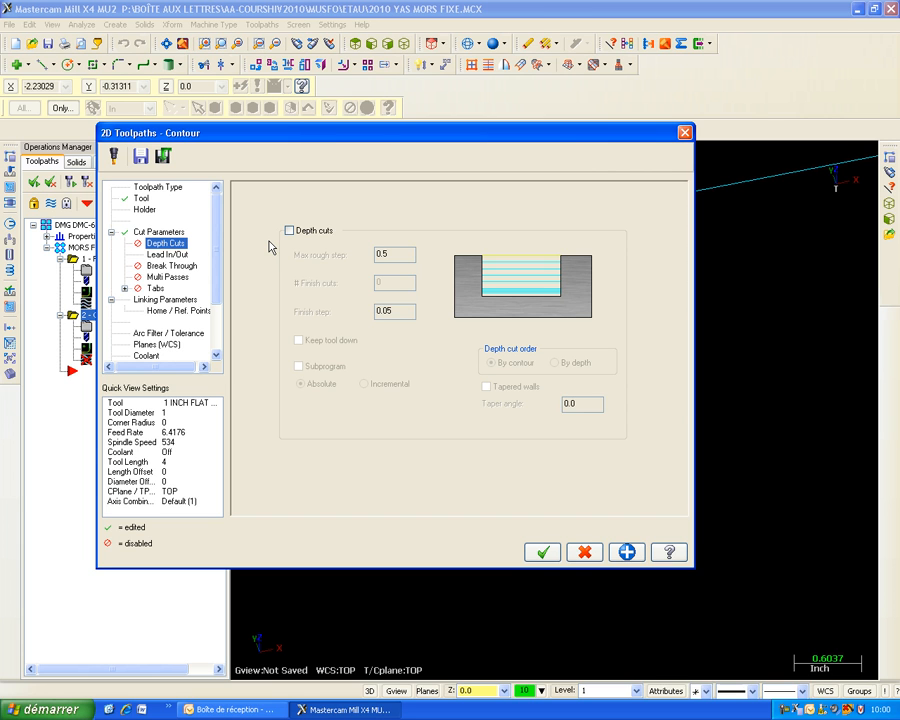
{"action": "left_click", "coordinate": [182, 254]}
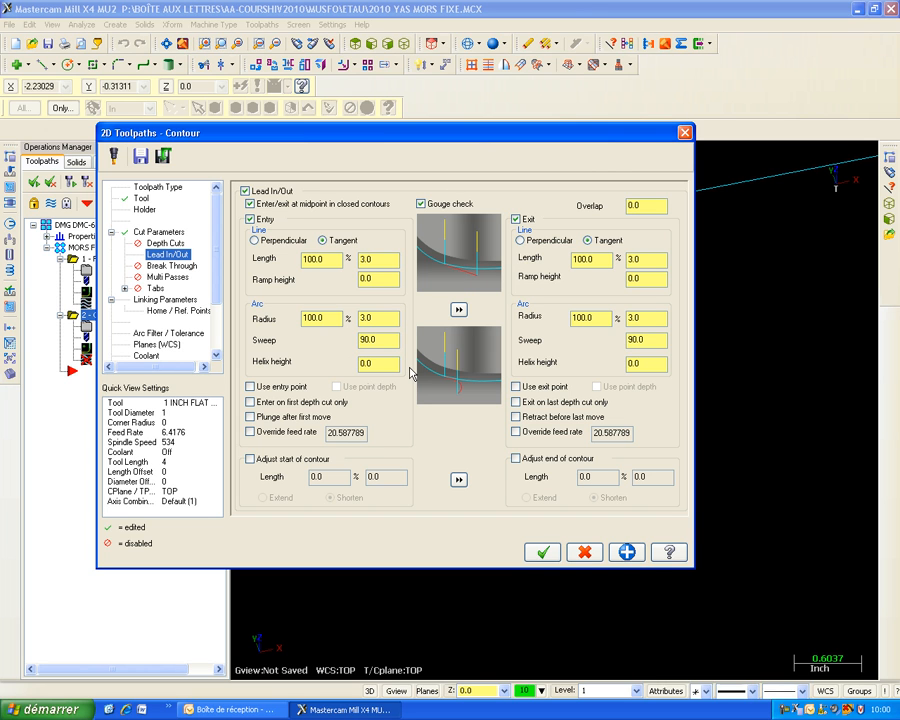
Set the absolute contour depth to -0.5 from the lower corner of the left step in the model
{"action": "left_click", "coordinate": [160, 300]}
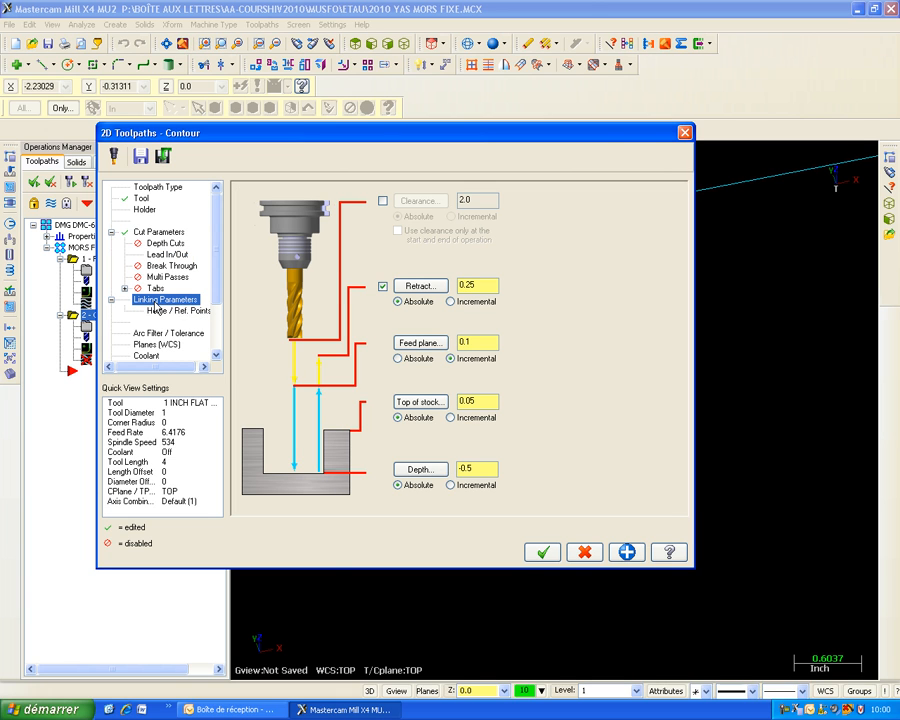
{"action": "left_click", "coordinate": [466, 468]}
{"action": "left_click", "coordinate": [418, 469]}
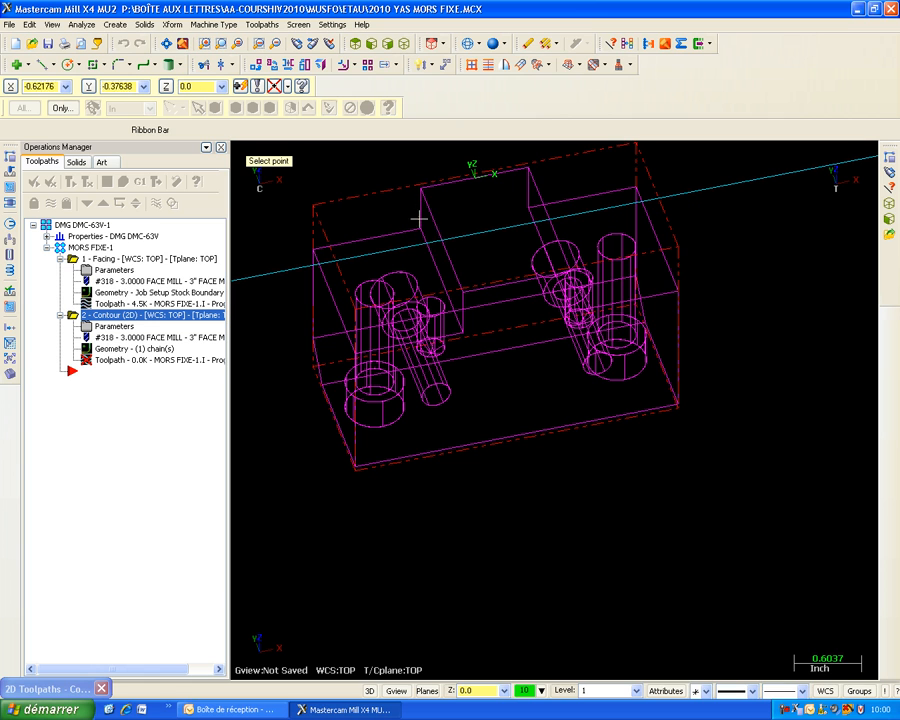
{"action": "left_click", "coordinate": [424, 235]}
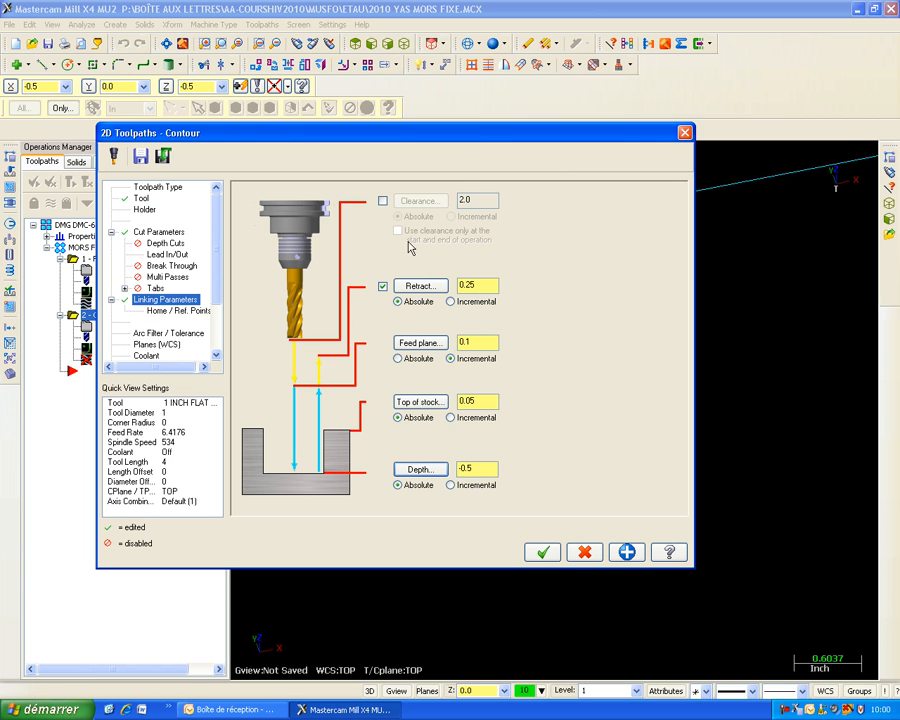
Set the absolute top of stock to 0.0 from the step's upper corner and generate the contour toolpath
{"action": "left_click", "coordinate": [474, 399]}
{"action": "key", "text": "BackSpace"}
{"action": "left_click_drag", "start_coordinate": [474, 399], "coordinate": [450, 401]}
{"action": "type", "text": "0"}
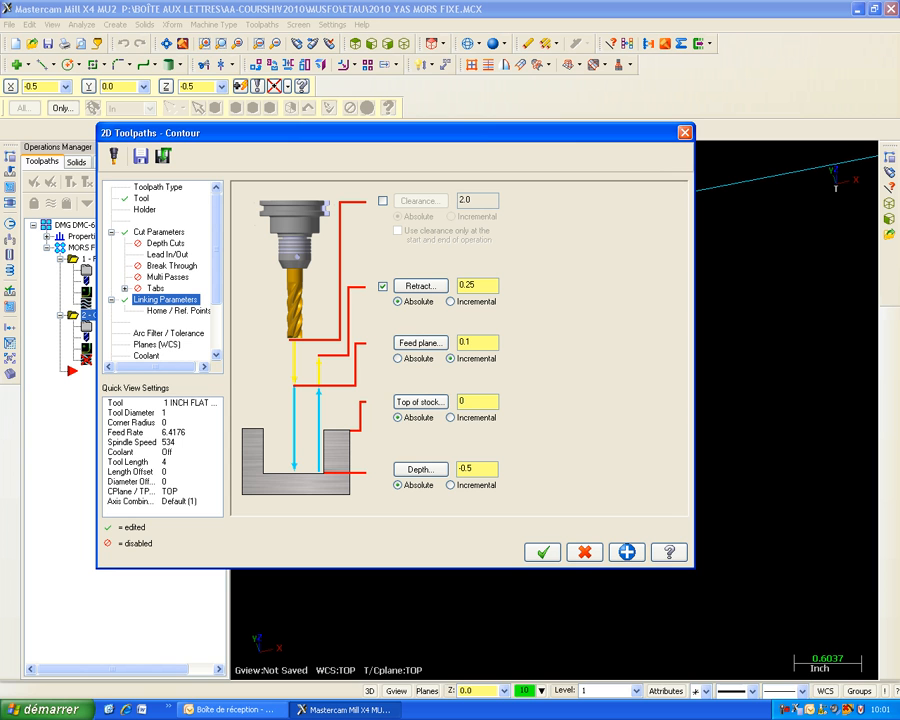
{"action": "left_click", "coordinate": [421, 401]}
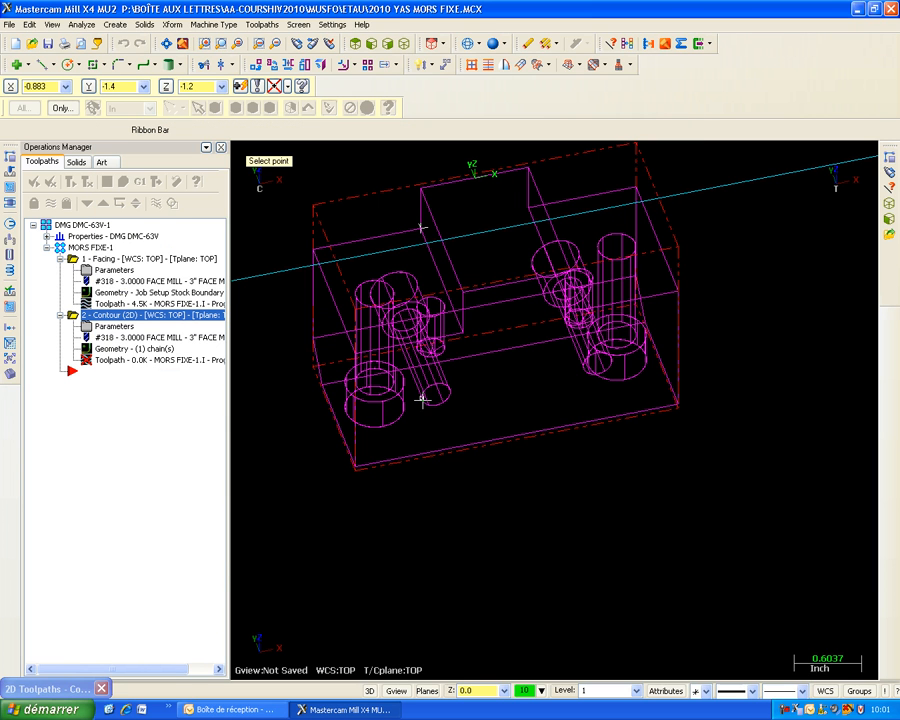
{"action": "left_click", "coordinate": [422, 190]}
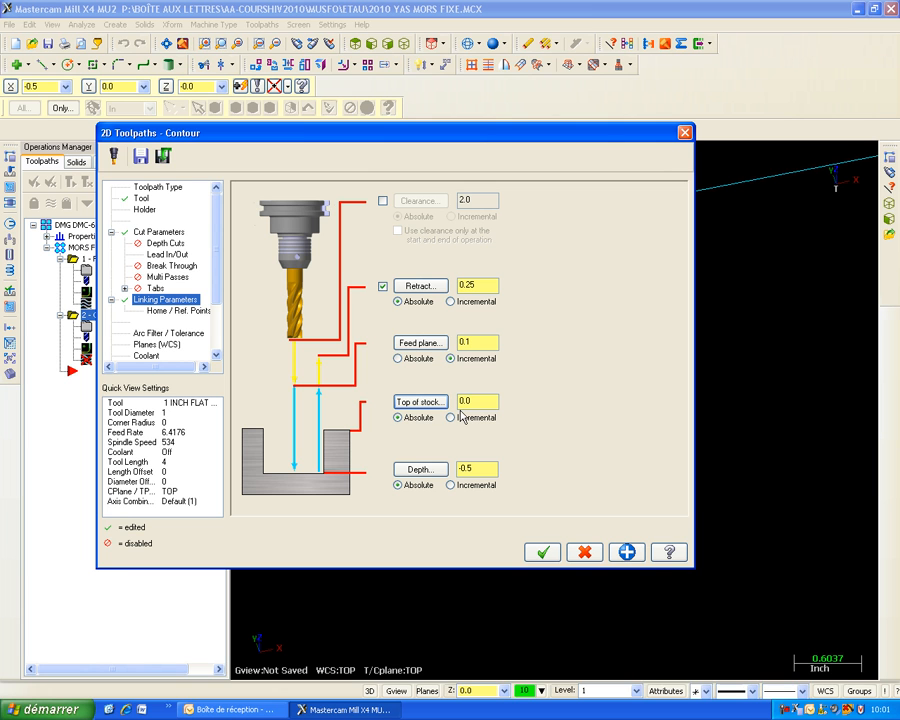
{"action": "left_click", "coordinate": [542, 554]}
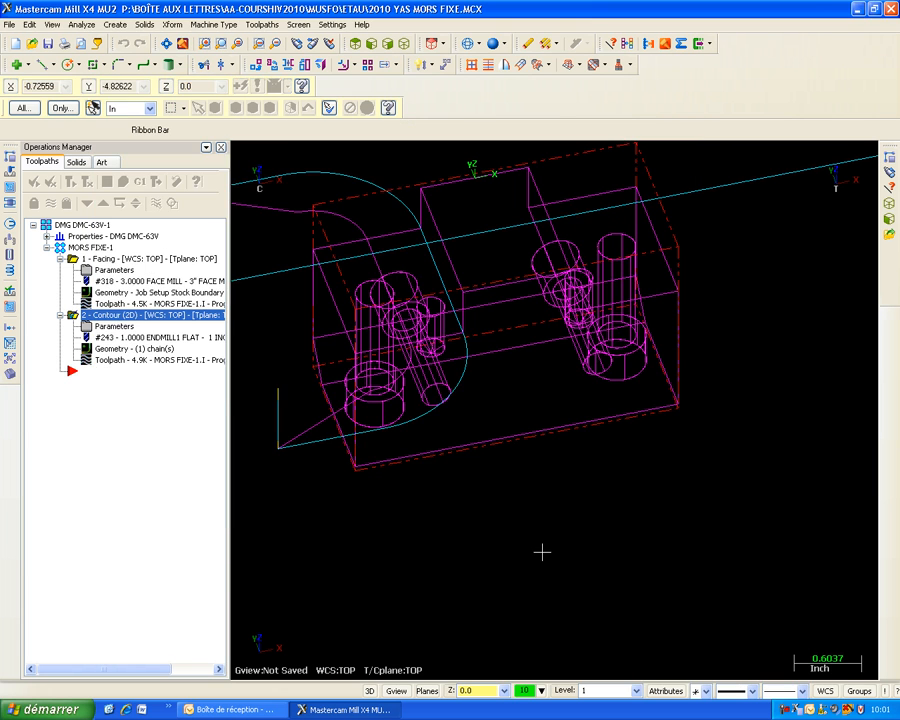
Run the solid verification of the contour toolpath on the stock
{"action": "middle_click_drag", "start_coordinate": [438, 402], "coordinate": [380, 330]}
{"action": "left_click", "coordinate": [123, 181]}
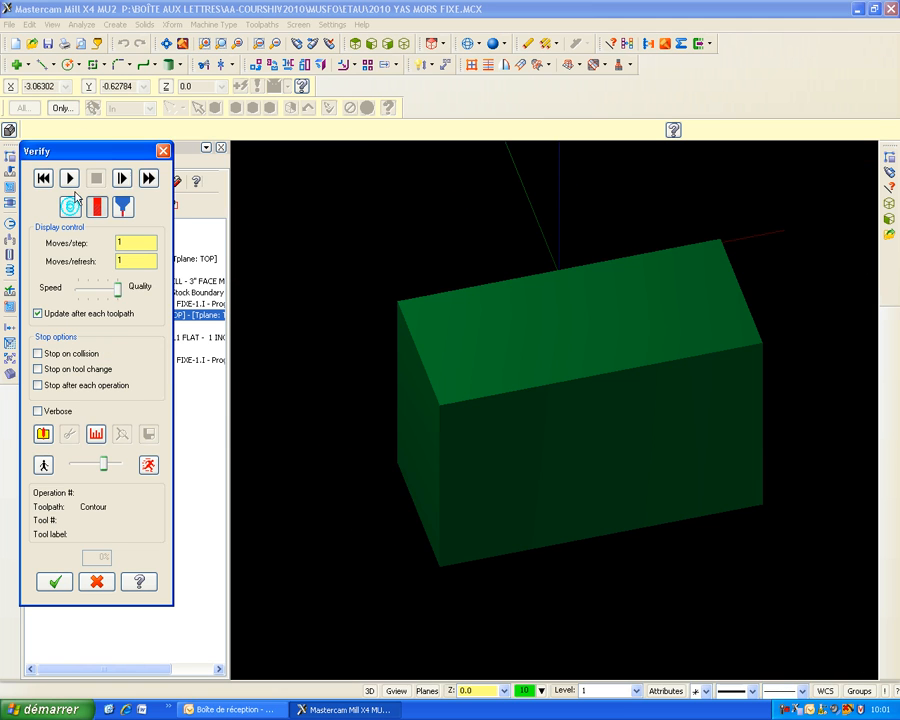
{"action": "left_click", "coordinate": [68, 180]}
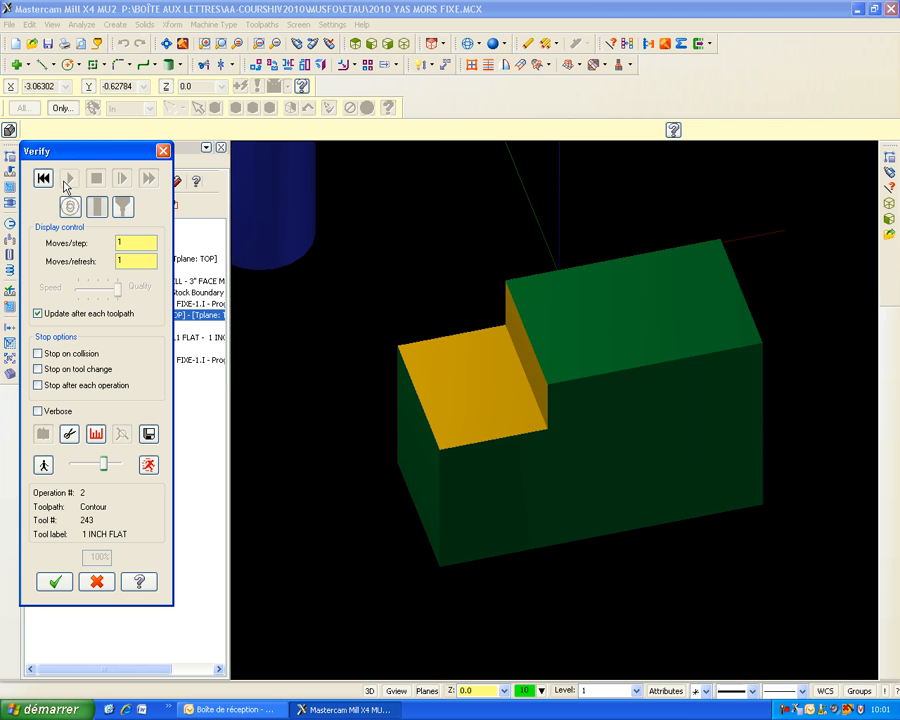
Enable multi passes for the contour with 2 rough passes spaced 0.1 and regenerate the toolpath
{"action": "left_click", "coordinate": [163, 150]}
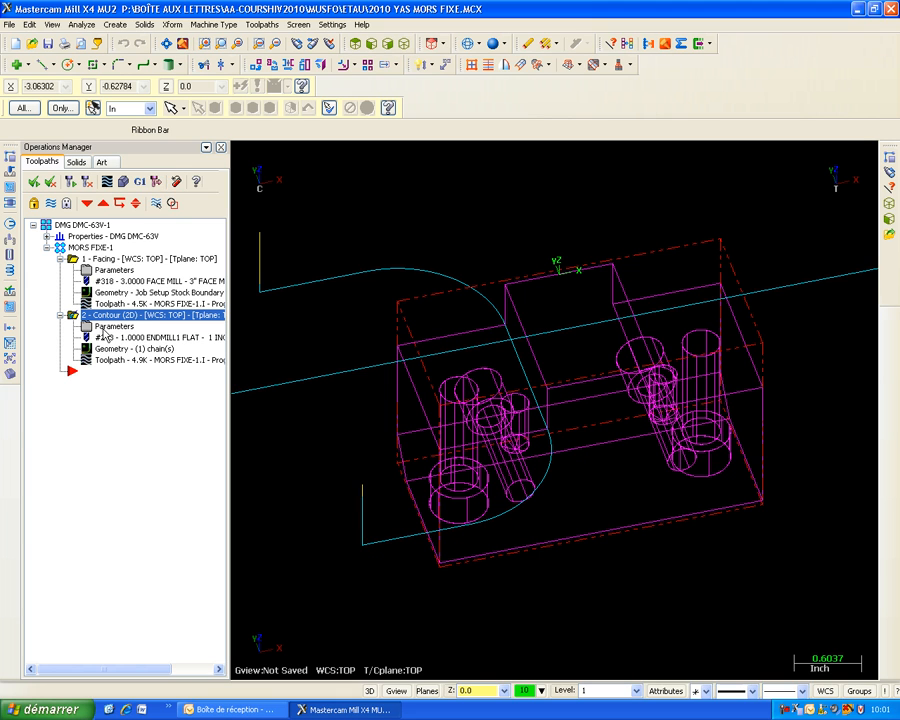
{"action": "left_click", "coordinate": [104, 336]}
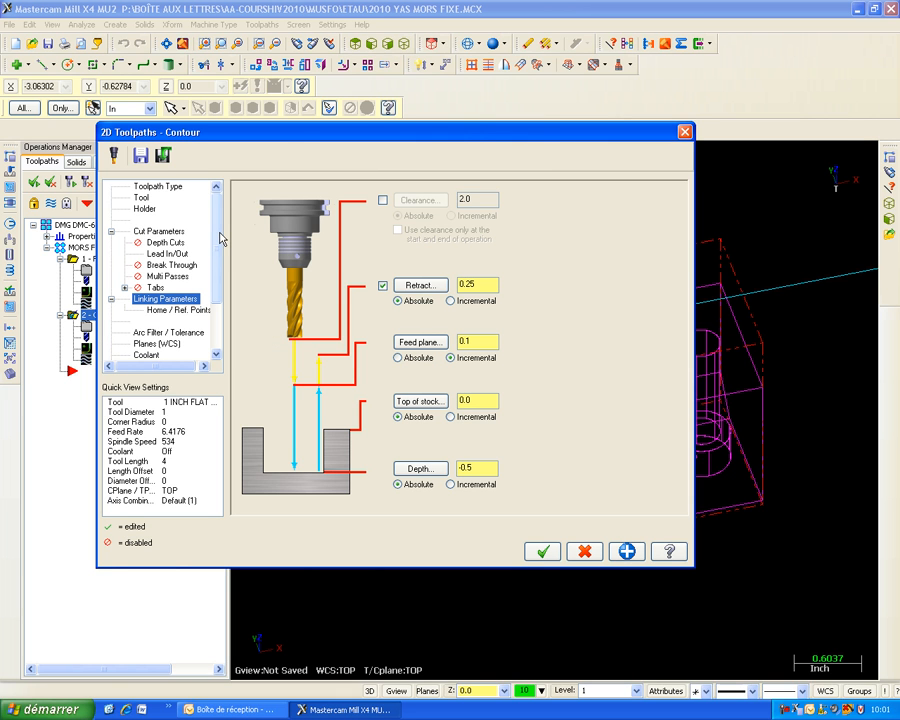
{"action": "left_click", "coordinate": [158, 232]}
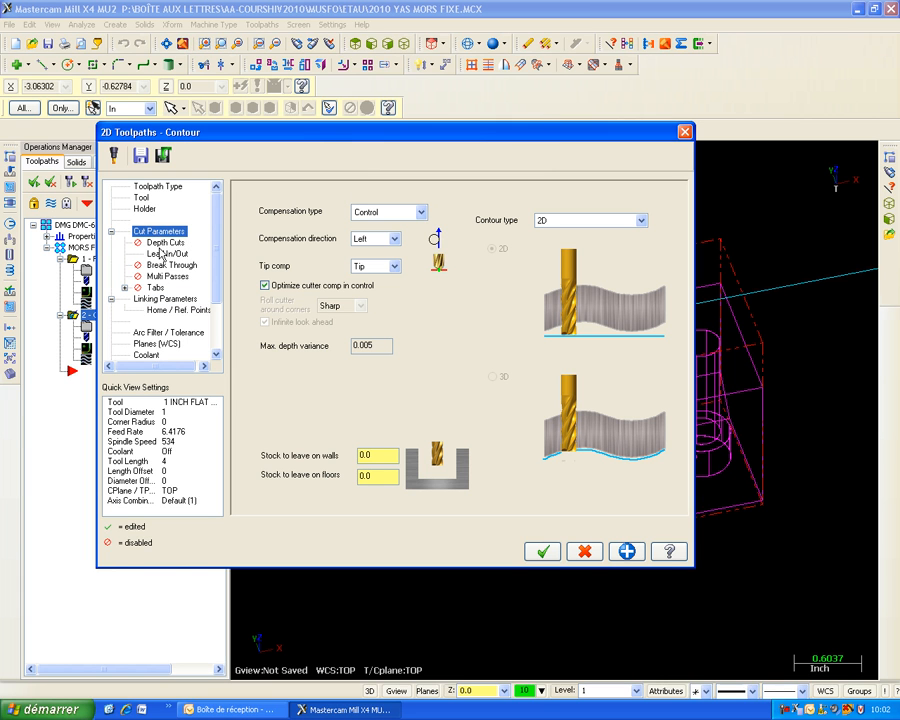
{"action": "left_click", "coordinate": [162, 243]}
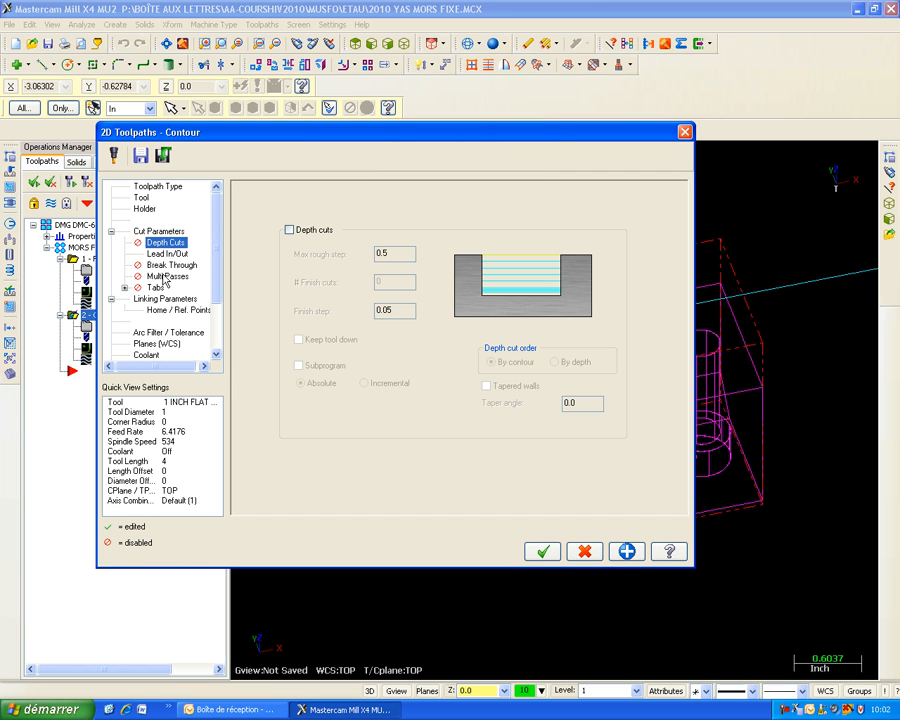
{"action": "left_click", "coordinate": [166, 276]}
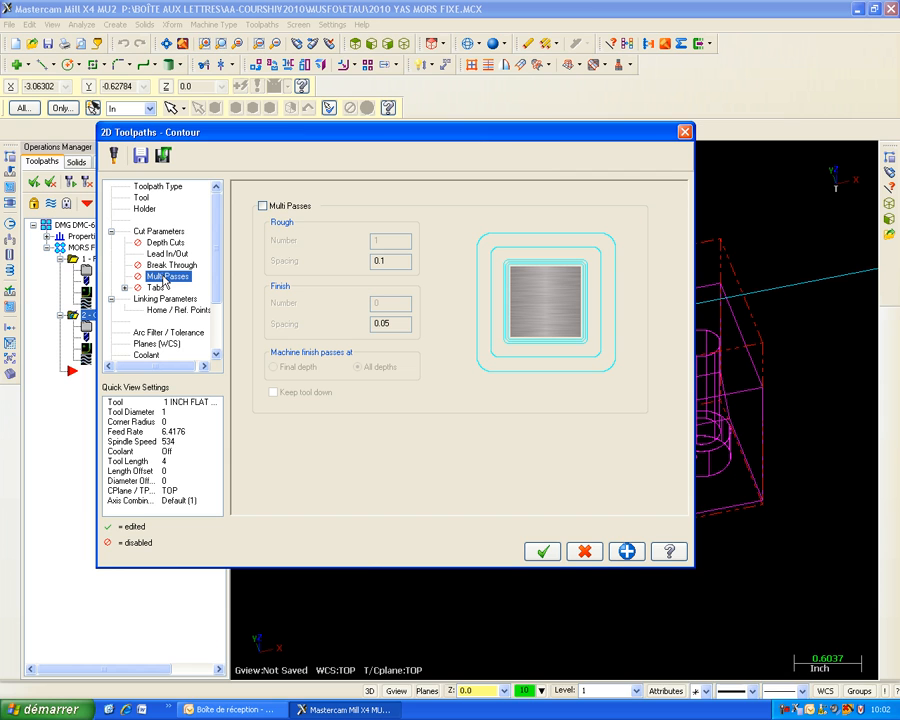
{"action": "left_click", "coordinate": [263, 207]}
{"action": "double_click", "coordinate": [372, 241]}
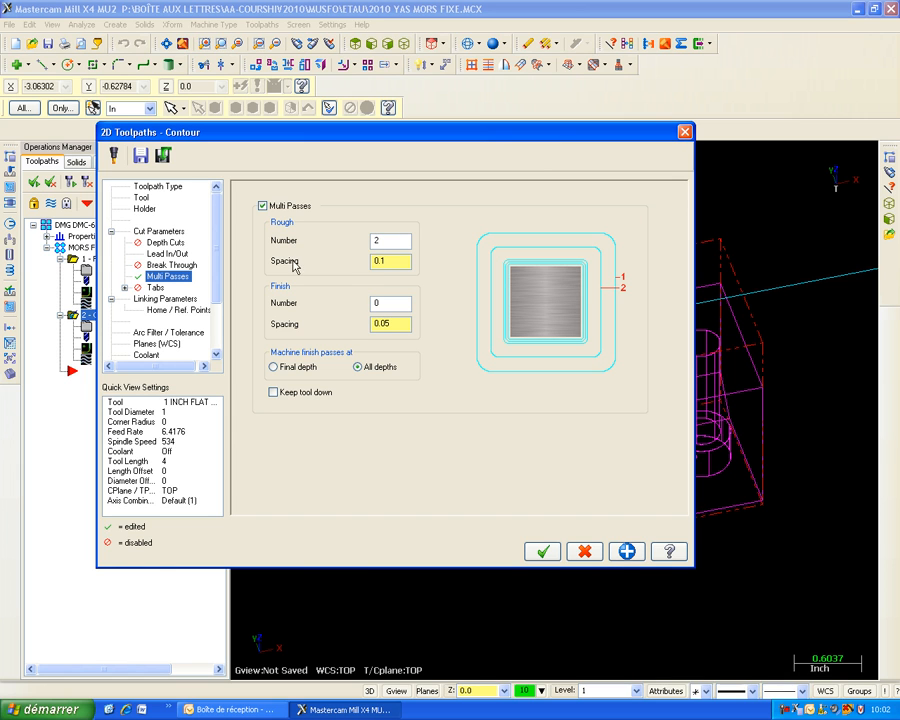
{"action": "double_click", "coordinate": [394, 261]}
{"action": "left_click", "coordinate": [542, 551]}
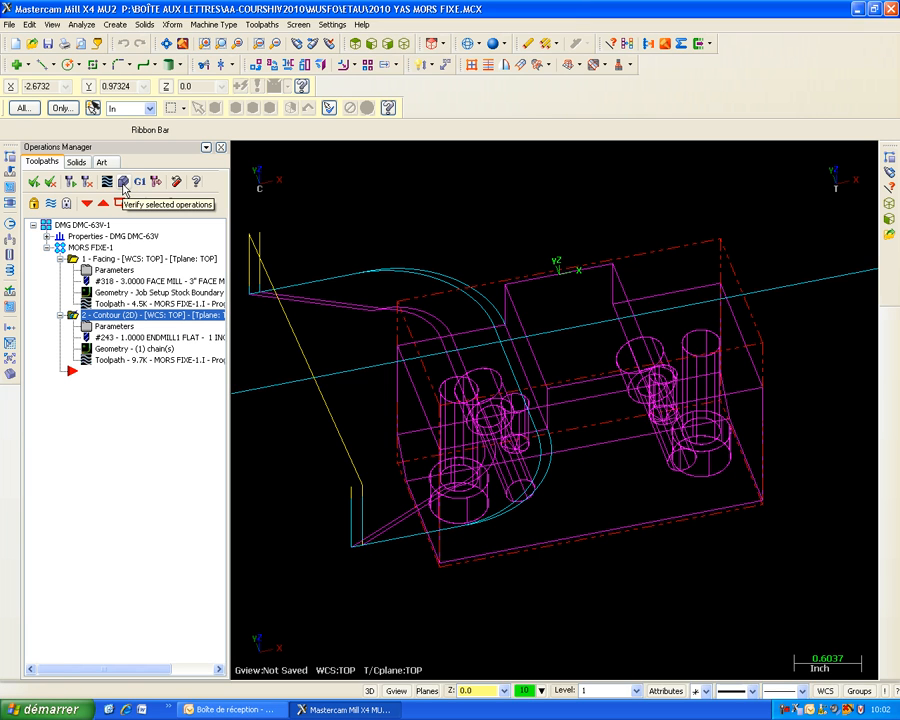
Run the solid verification of the contour toolpath with its two rough passes
{"action": "left_click", "coordinate": [123, 184]}
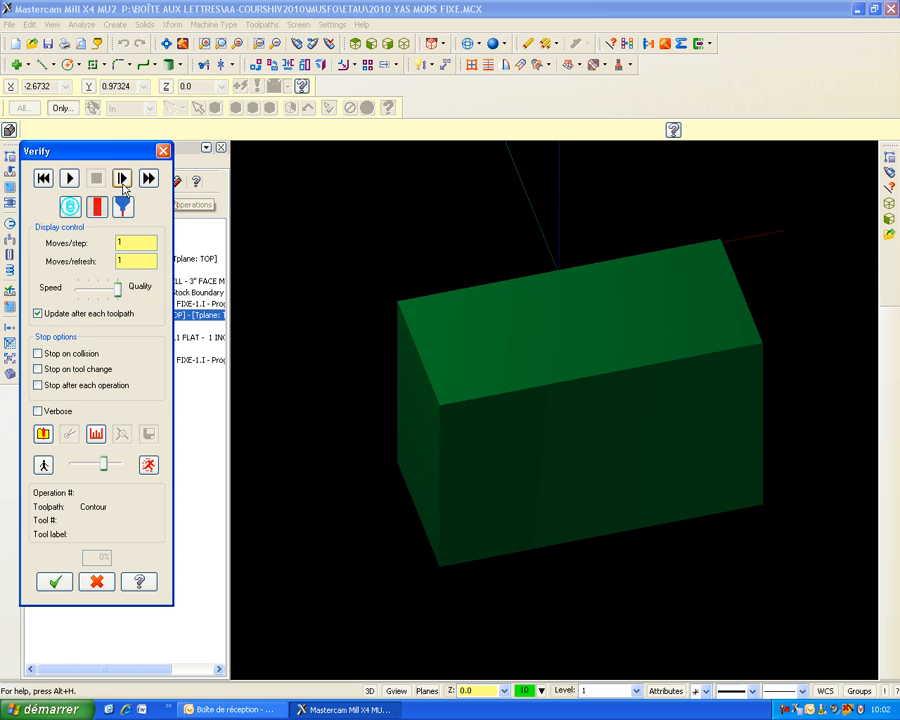
{"action": "left_click", "coordinate": [69, 179]}
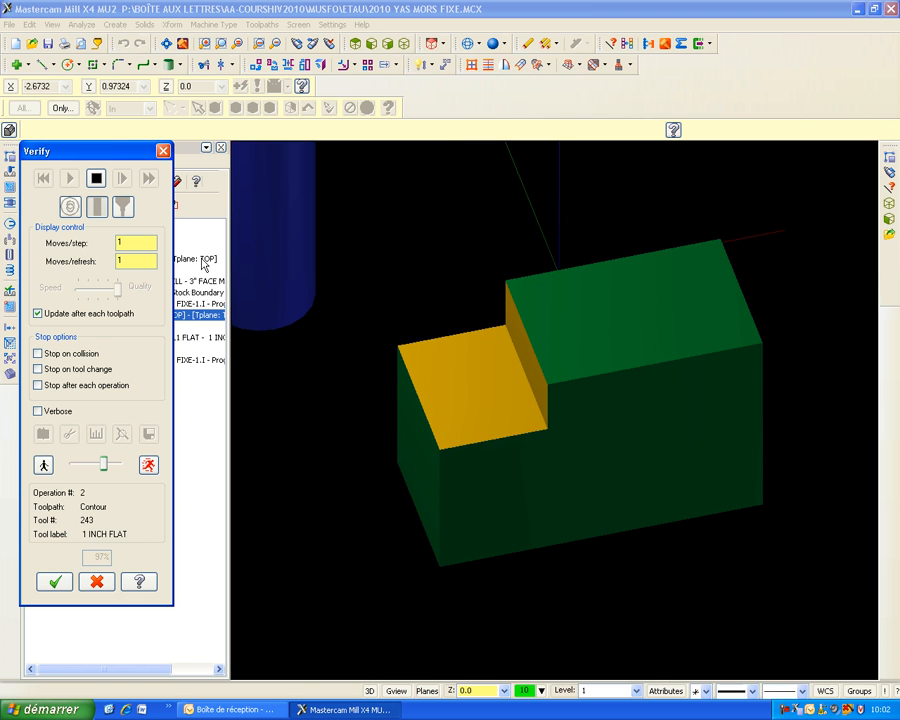
{"action": "left_click", "coordinate": [163, 152]}
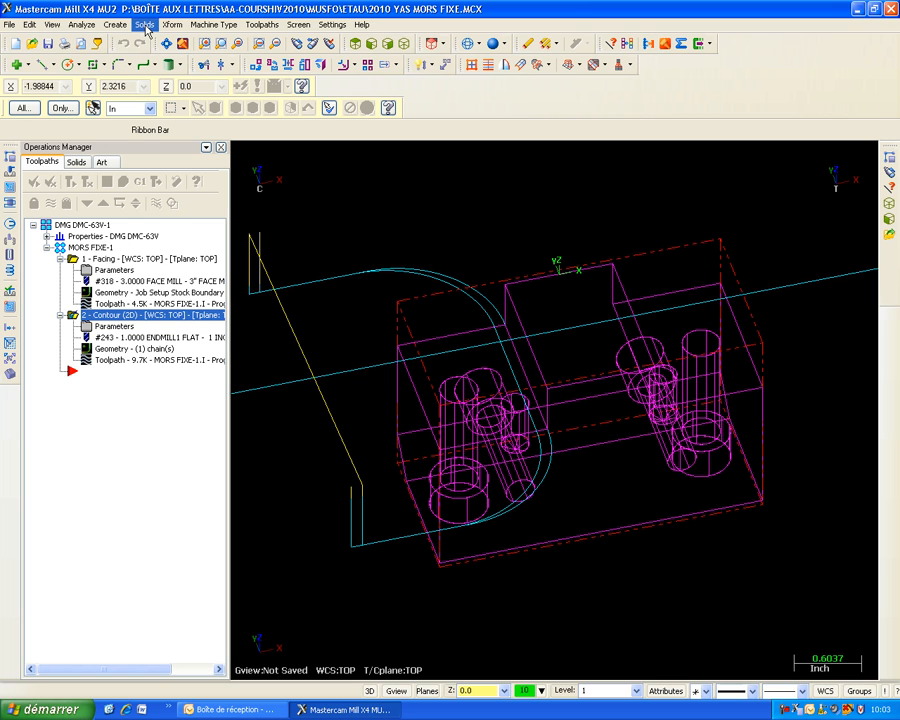
{"action": "left_click", "coordinate": [82, 24]}
{"action": "left_click", "coordinate": [100, 77]}
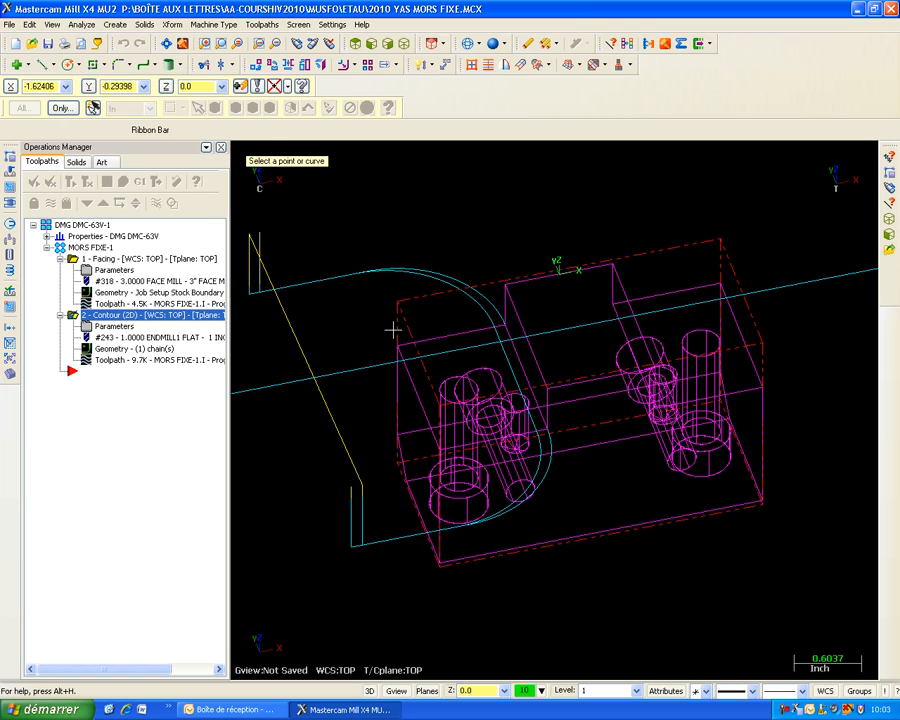
{"action": "left_click", "coordinate": [488, 332]}
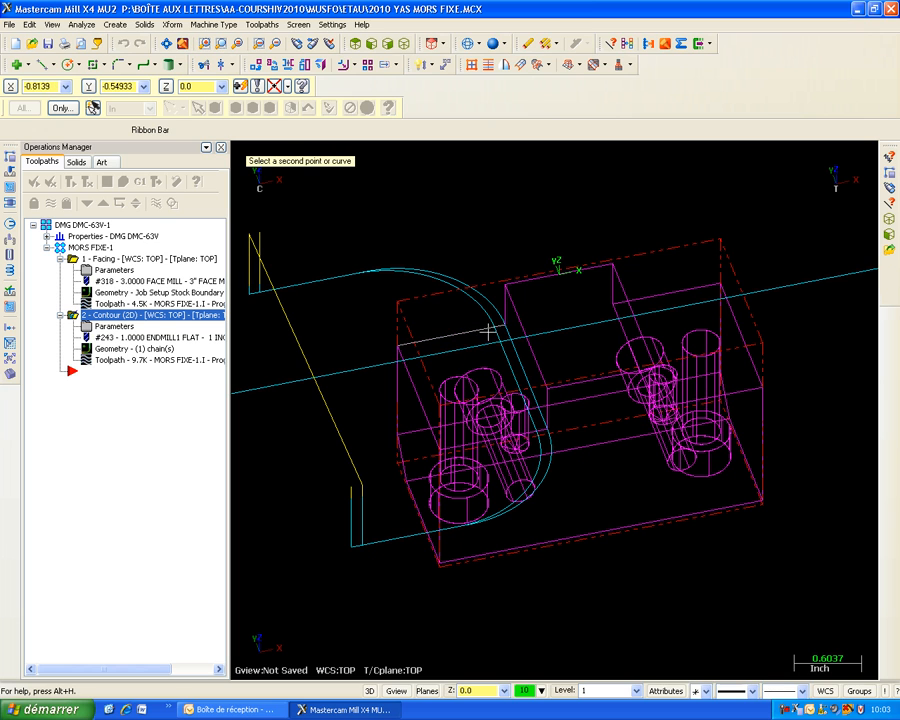
{"action": "right_click", "coordinate": [430, 342]}
{"action": "key", "text": "Escape"}
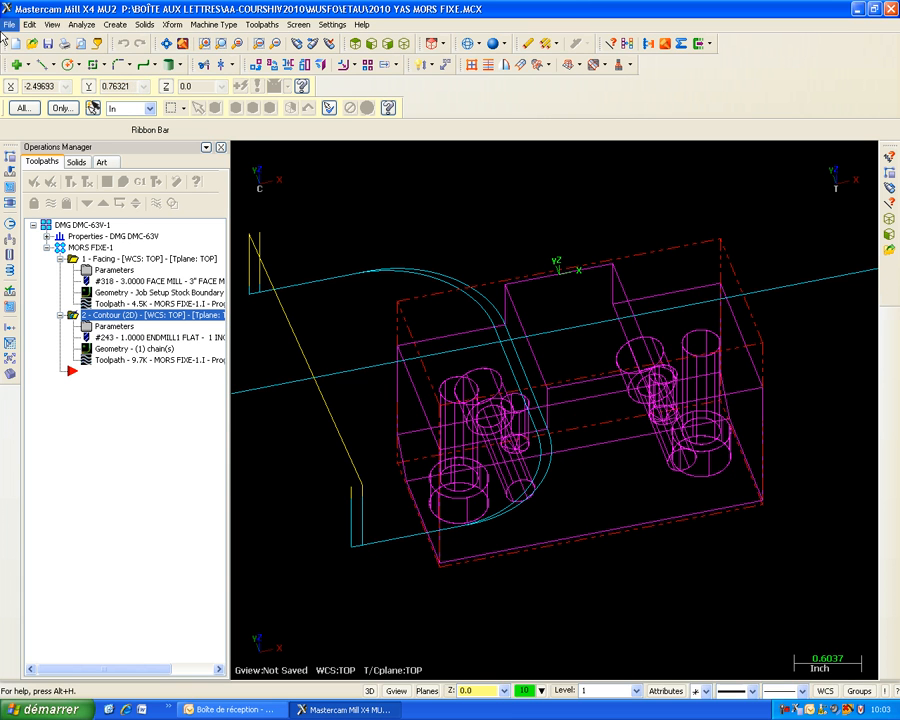
Measure the distance between the two end points of the left step's back edge
{"action": "left_click", "coordinate": [81, 24]}
{"action": "left_click", "coordinate": [105, 76]}
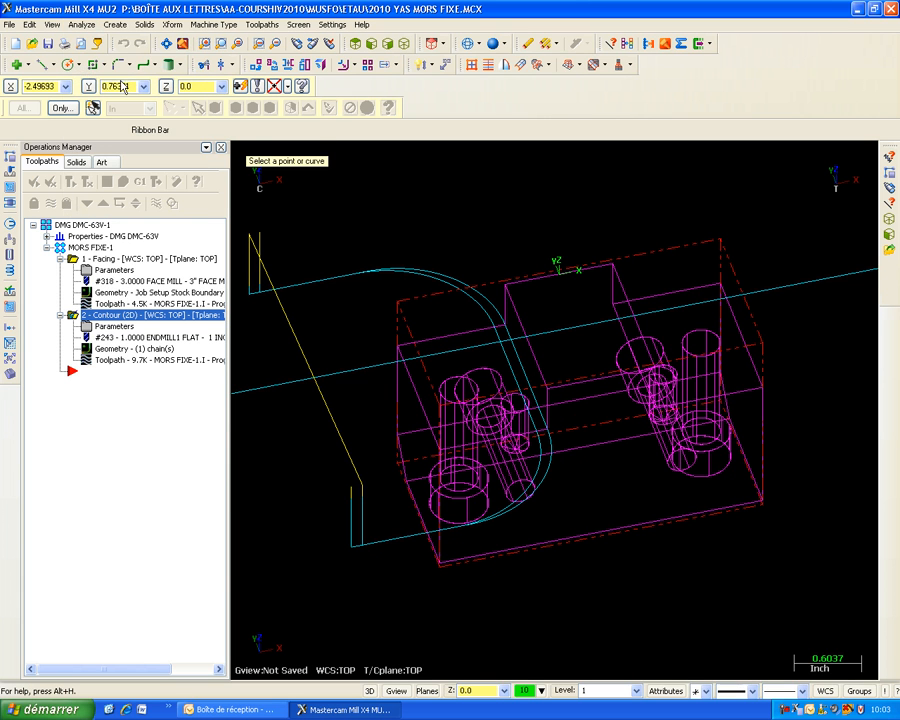
{"action": "left_click", "coordinate": [506, 330]}
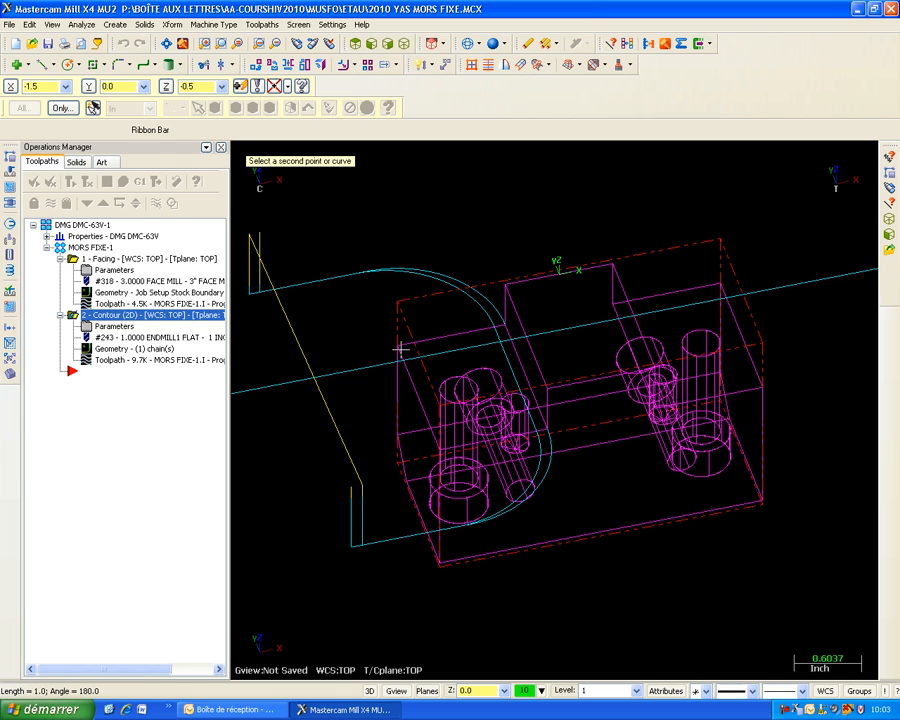
{"action": "left_click", "coordinate": [397, 346]}
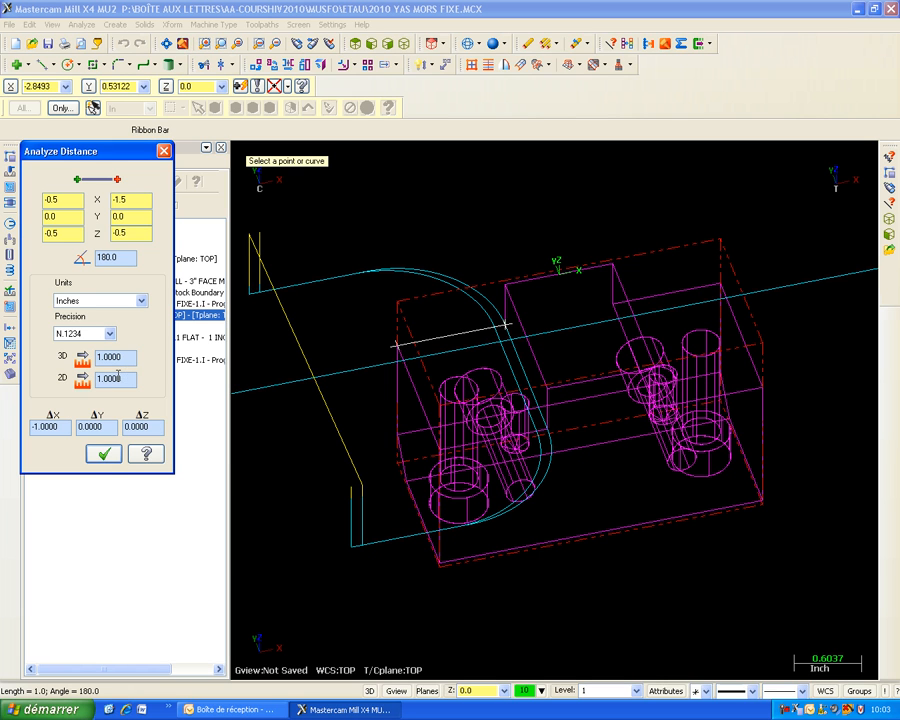
{"action": "left_click", "coordinate": [104, 455]}
Set the contour's rough pass spacing to 0.5 and regenerate the toolpath
{"action": "left_click", "coordinate": [116, 328]}
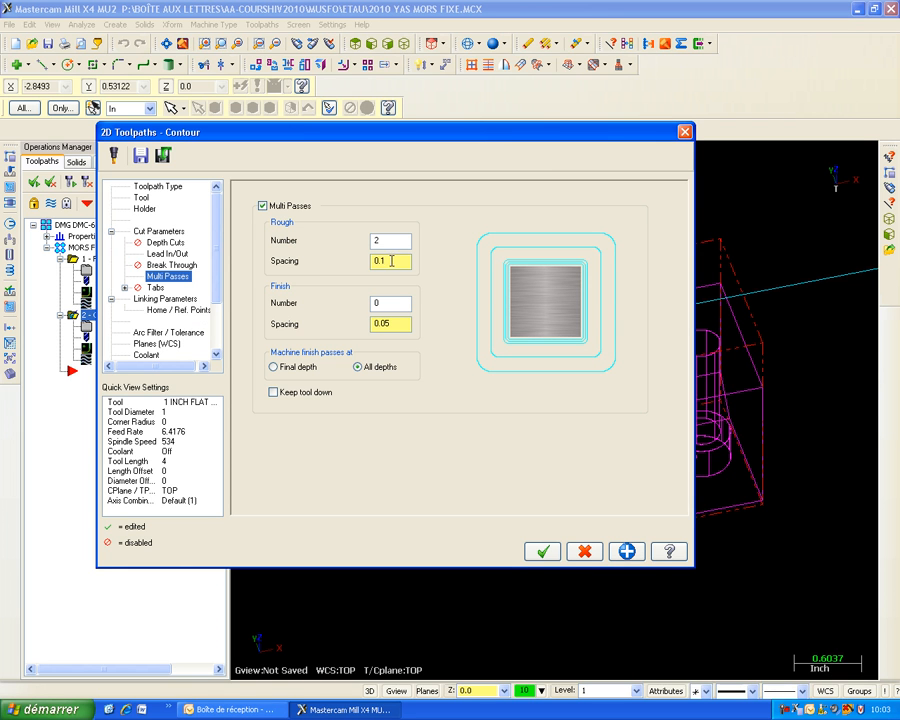
{"action": "left_click_drag", "start_coordinate": [391, 261], "coordinate": [352, 261]}
{"action": "key", "text": "BackSpace"}
{"action": "left_click", "coordinate": [552, 553]}
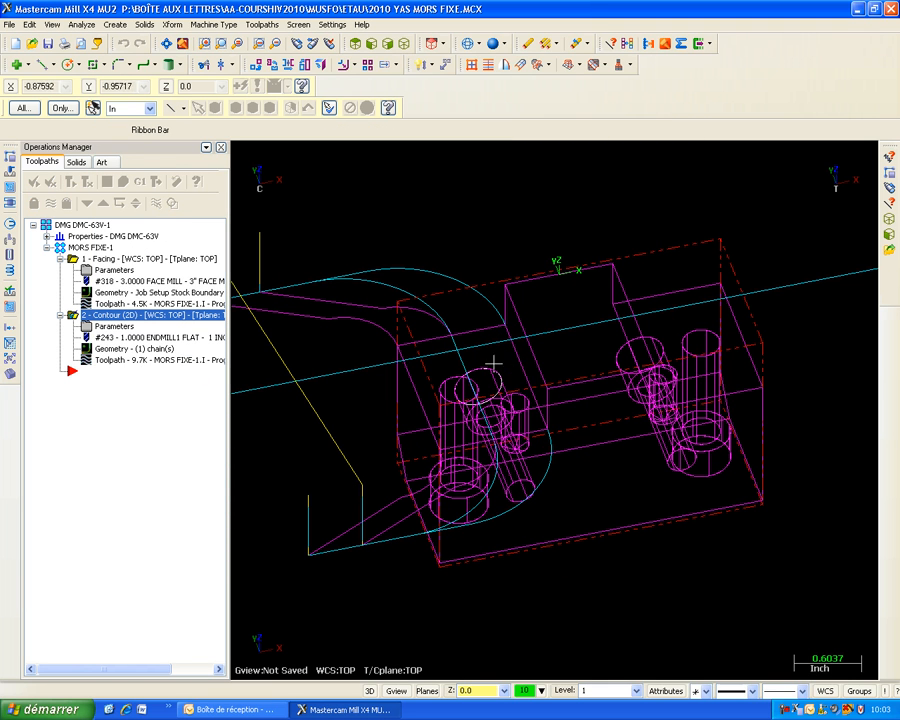
Verify the contour toolpath on the stock with the wider pass spacing
{"action": "left_click", "coordinate": [124, 185]}
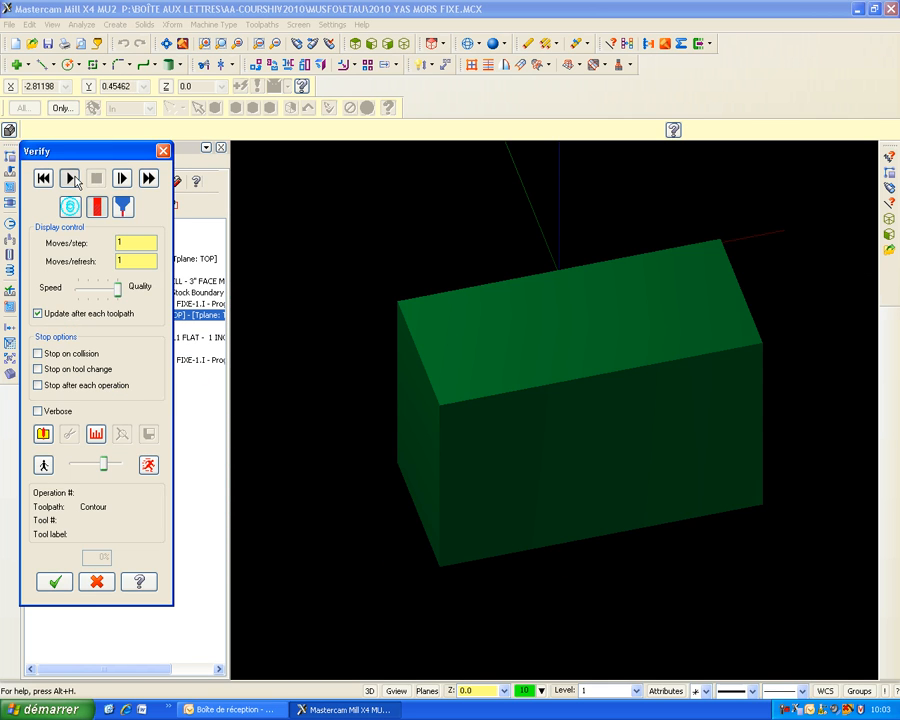
{"action": "left_click", "coordinate": [70, 178]}
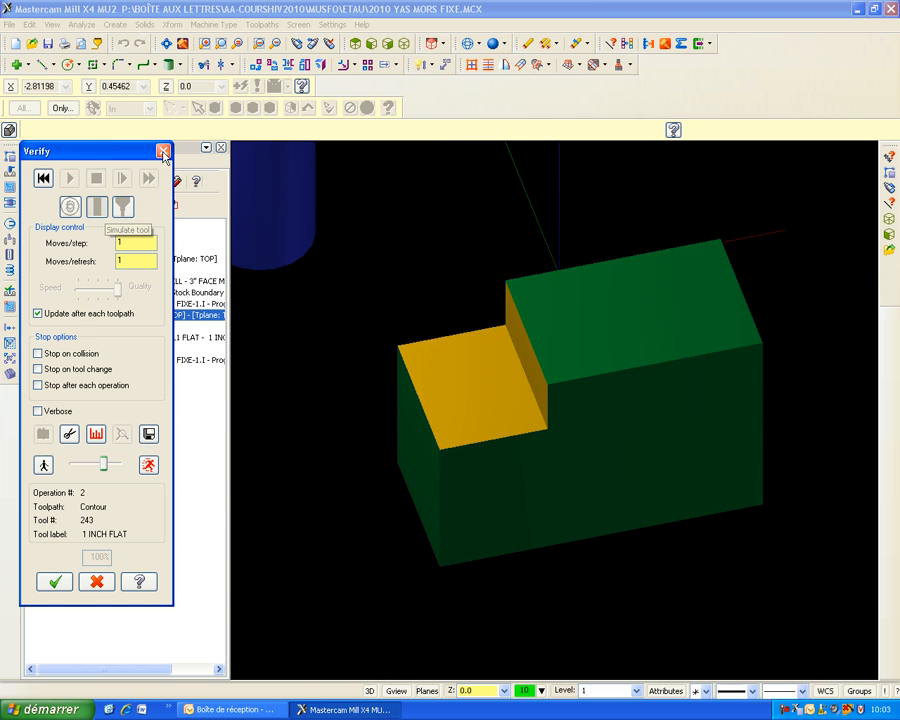
{"action": "left_click", "coordinate": [163, 151]}
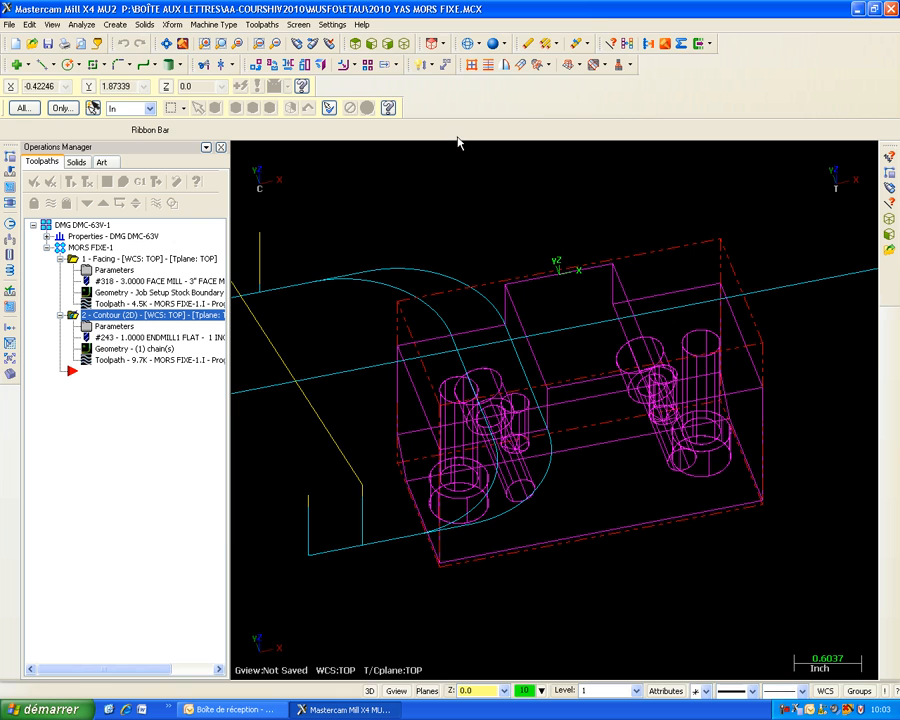
Verify the contour toolpath in a close-up top view and examine the machined wall at the step's back corner
{"action": "left_click", "coordinate": [357, 47]}
{"action": "scroll", "coordinate": [510, 275], "scroll_direction": "up", "scroll_amount": 5}
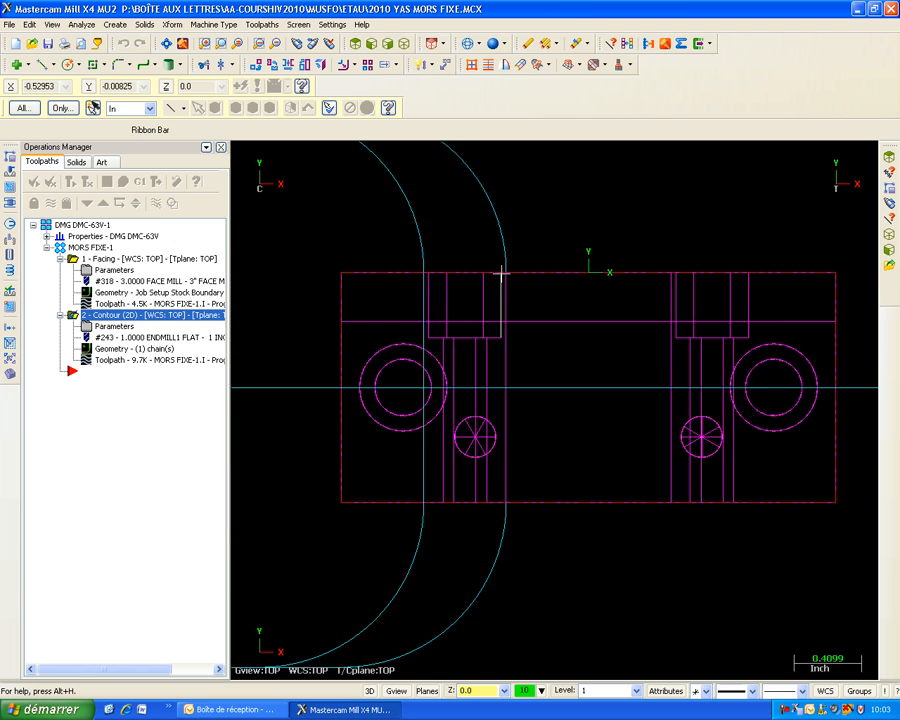
{"action": "scroll", "coordinate": [512, 280], "scroll_direction": "up", "scroll_amount": 2}
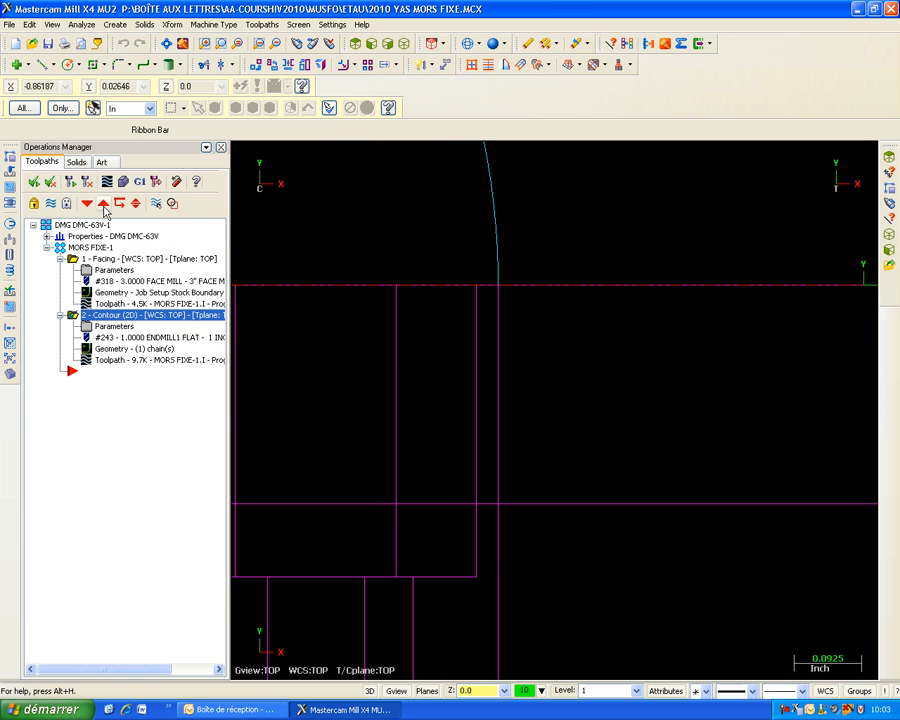
{"action": "left_click", "coordinate": [122, 182]}
{"action": "left_click", "coordinate": [69, 178]}
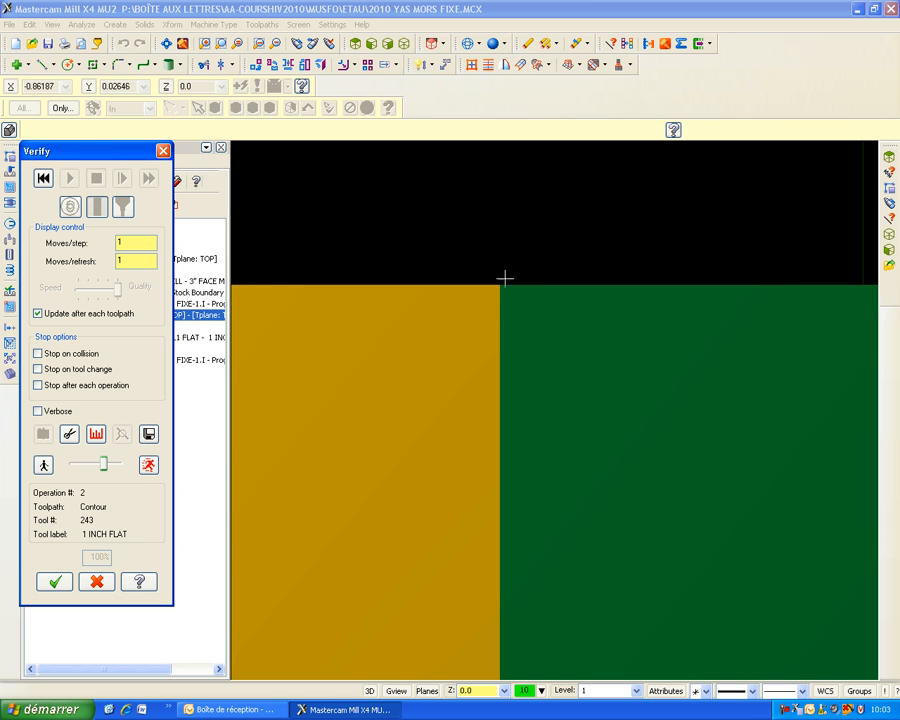
{"action": "left_click", "coordinate": [503, 282]}
{"action": "scroll", "coordinate": [500, 287], "scroll_direction": "up", "scroll_amount": 5}
{"action": "scroll", "coordinate": [498, 290], "scroll_direction": "up", "scroll_amount": 10}
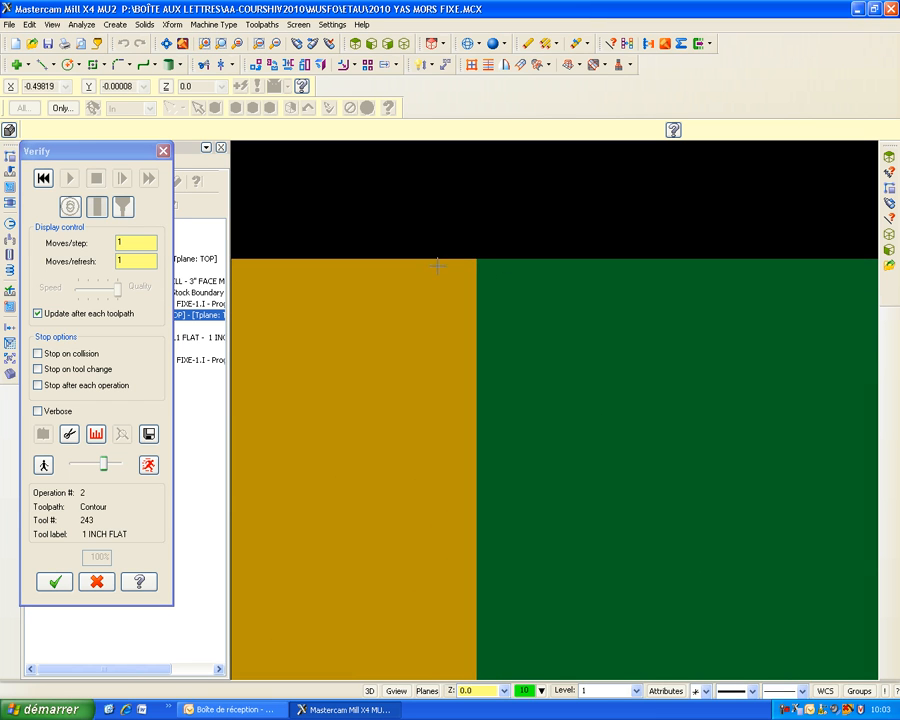
{"action": "scroll", "coordinate": [486, 256], "scroll_direction": "up", "scroll_amount": 5}
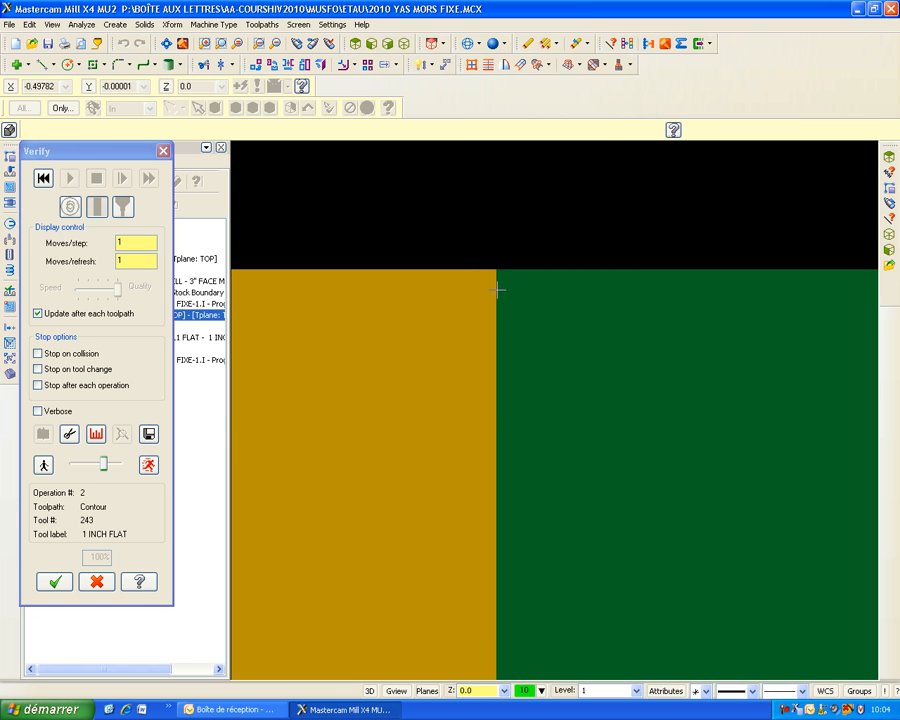
{"action": "left_click", "coordinate": [163, 151]}
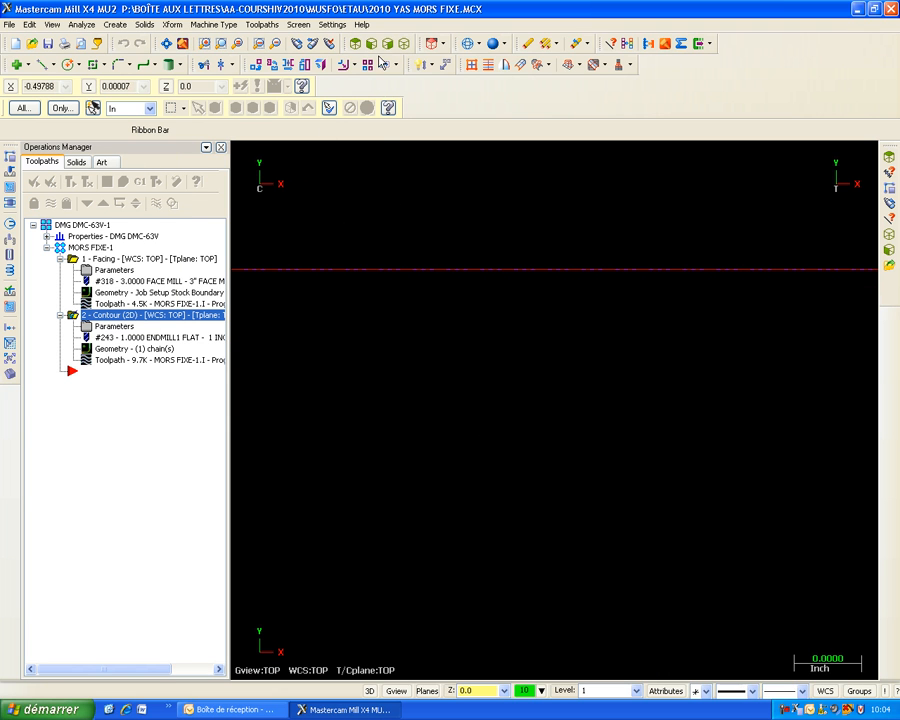
Examine in the top view how the contour toolpath lines up with the step's wall and the stock edge
{"action": "left_click", "coordinate": [403, 43]}
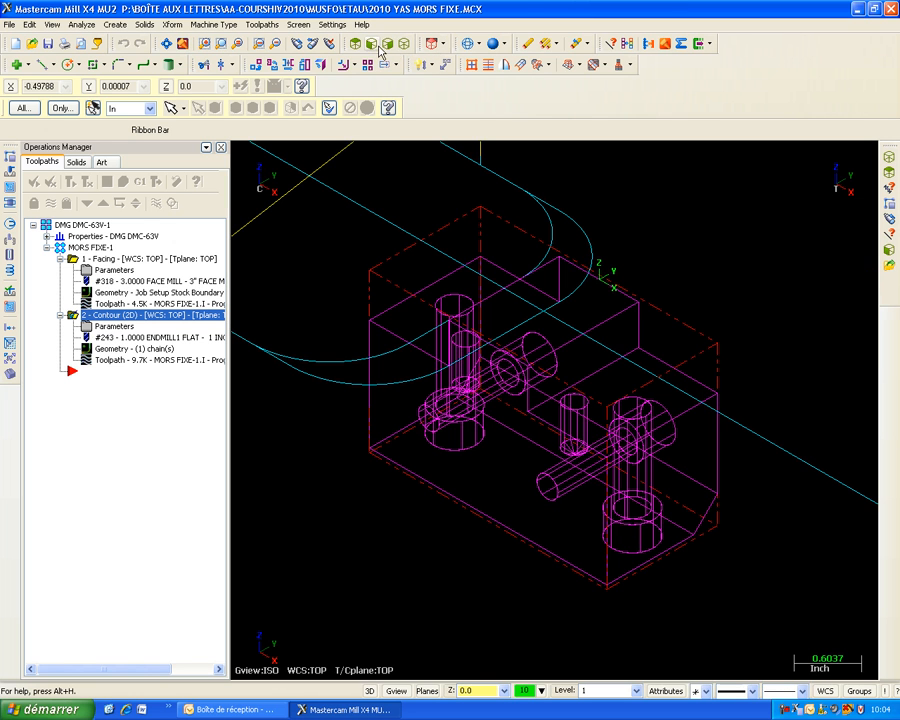
{"action": "left_click", "coordinate": [355, 43]}
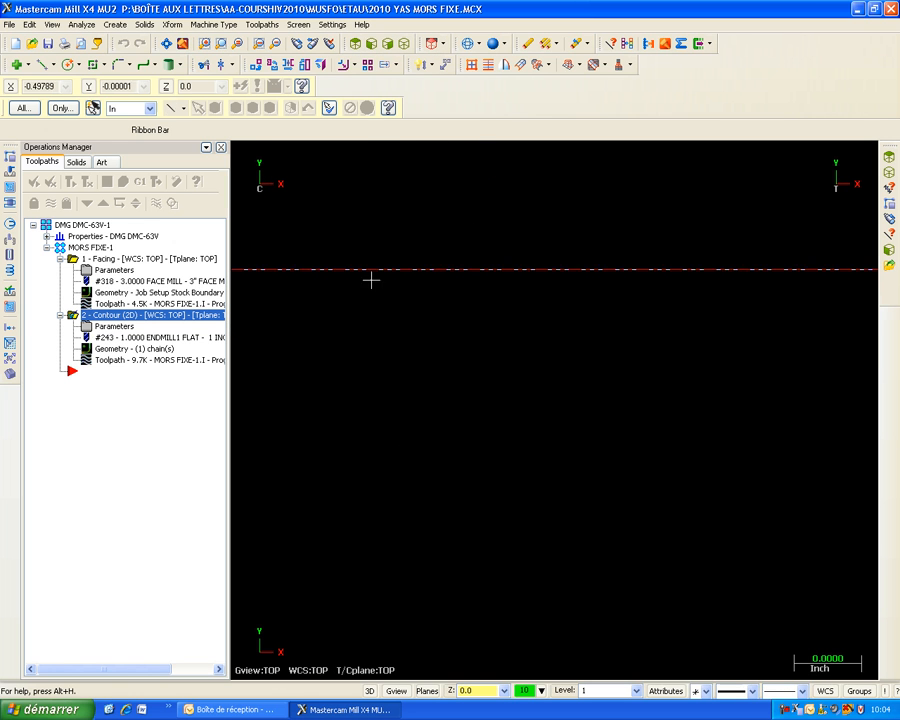
{"action": "left_click", "coordinate": [206, 44]}
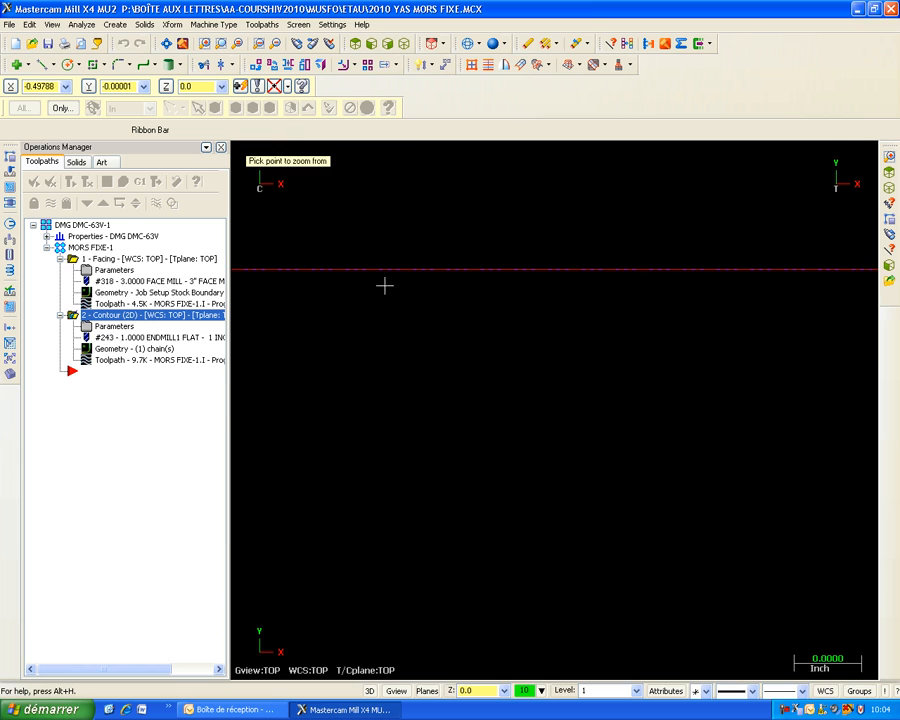
{"action": "left_click", "coordinate": [373, 243]}
{"action": "left_click", "coordinate": [396, 297]}
{"action": "scroll", "coordinate": [428, 414], "scroll_direction": "up", "scroll_amount": 1}
{"action": "scroll", "coordinate": [434, 398], "scroll_direction": "down", "scroll_amount": 5}
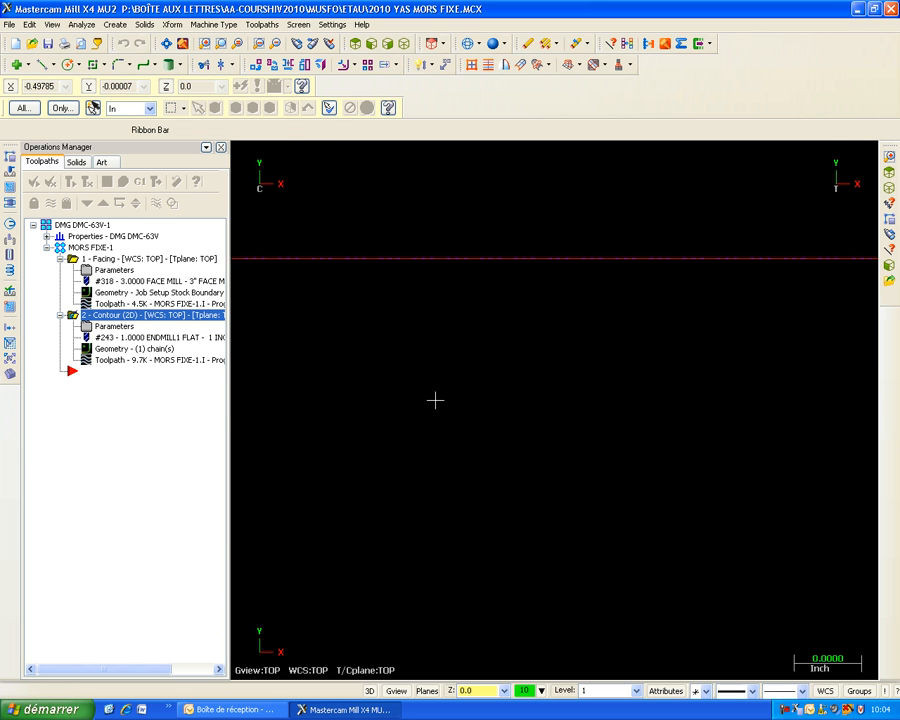
{"action": "scroll", "coordinate": [487, 492], "scroll_direction": "down", "scroll_amount": 2}
{"action": "scroll", "coordinate": [512, 311], "scroll_direction": "down", "scroll_amount": 2}
{"action": "scroll", "coordinate": [510, 321], "scroll_direction": "down", "scroll_amount": 4}
{"action": "scroll", "coordinate": [534, 432], "scroll_direction": "down", "scroll_amount": 7}
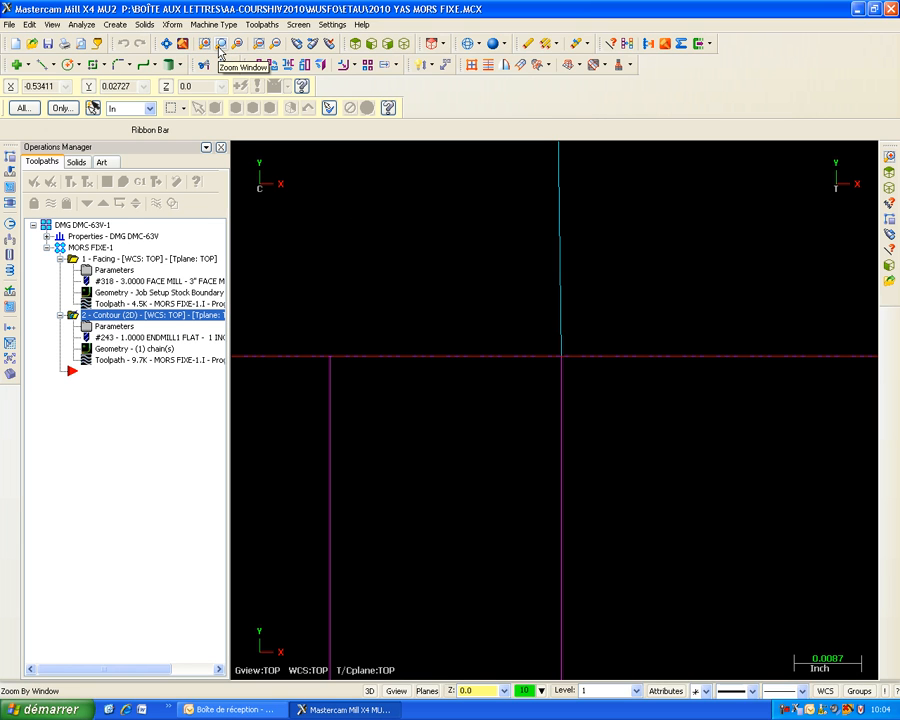
{"action": "left_click", "coordinate": [166, 43]}
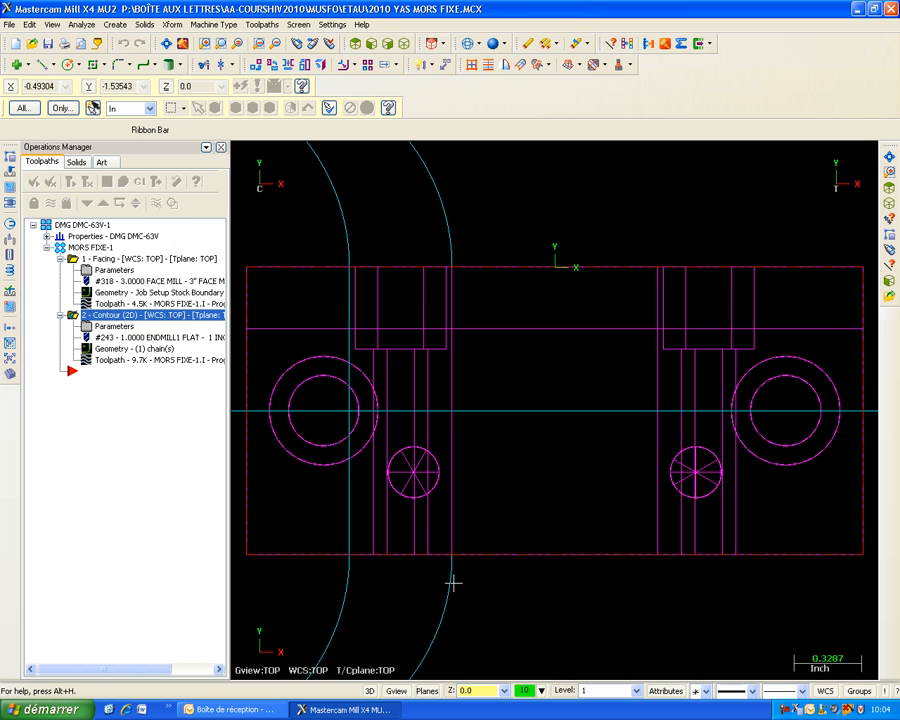
Extend the contour's start and end by 10% (0.1) in the lead in/out settings and regenerate the toolpath
{"action": "left_click", "coordinate": [110, 328]}
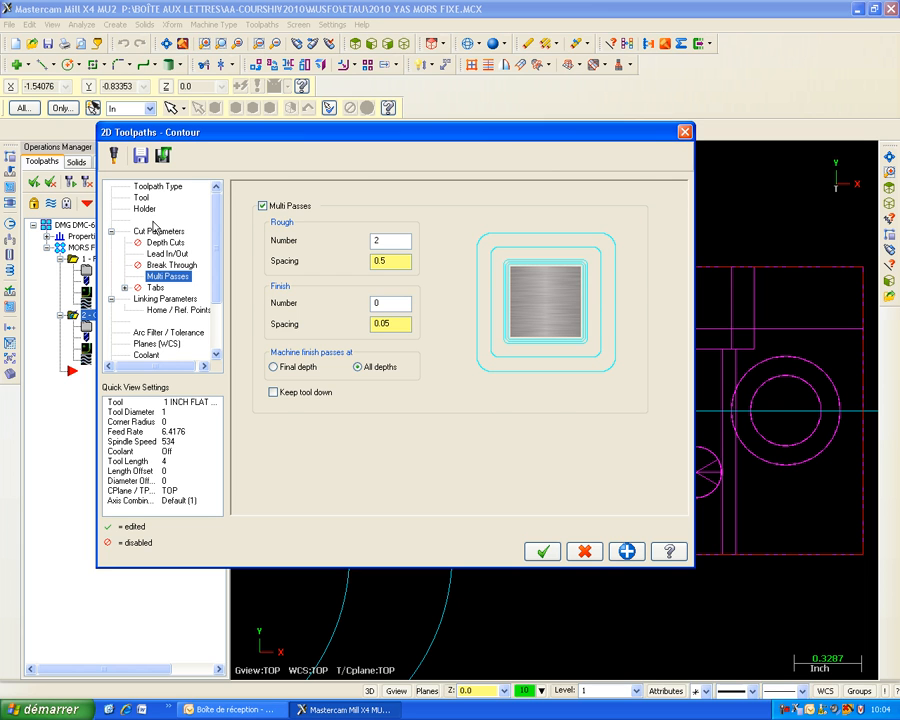
{"action": "left_click", "coordinate": [170, 254]}
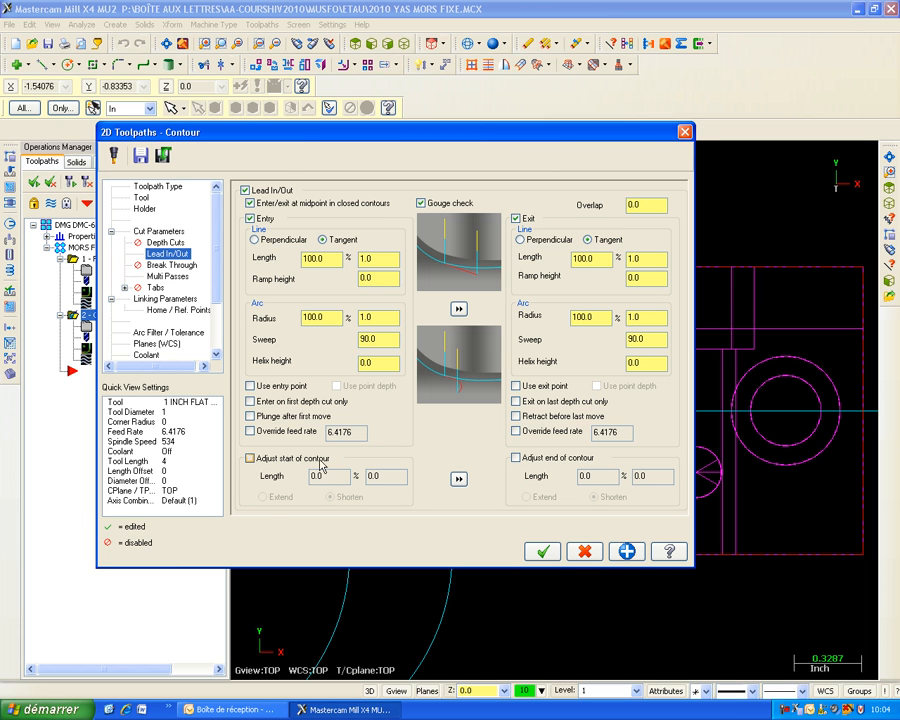
{"action": "left_click", "coordinate": [265, 461]}
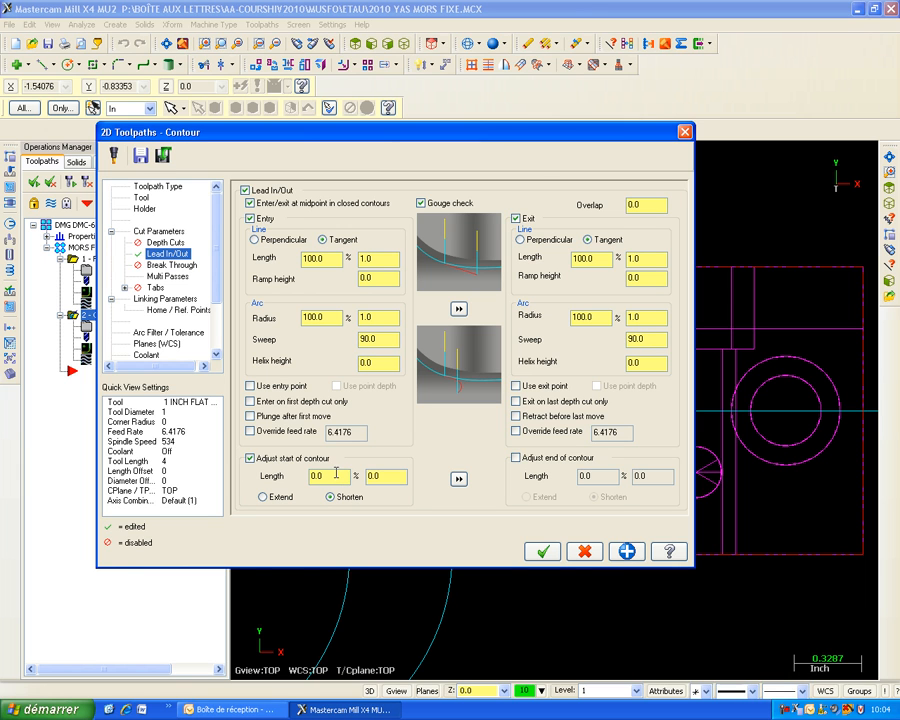
{"action": "left_click_drag", "start_coordinate": [332, 474], "coordinate": [294, 481]}
{"action": "type", "text": "5"}
{"action": "left_click_drag", "start_coordinate": [332, 476], "coordinate": [301, 482]}
{"action": "type", "text": "10"}
{"action": "left_click", "coordinate": [284, 495]}
{"action": "left_click", "coordinate": [458, 479]}
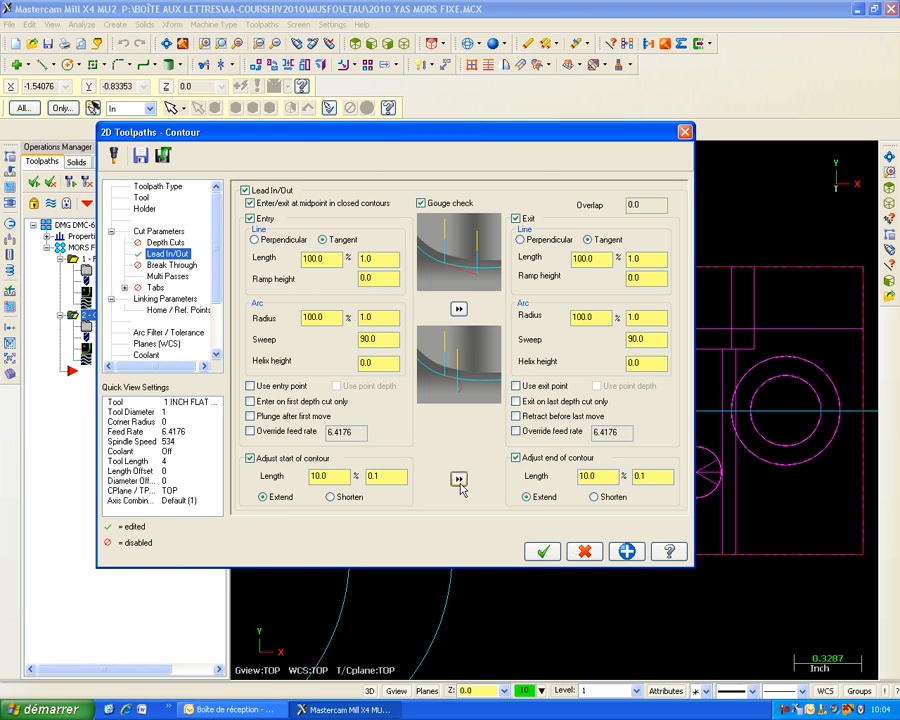
{"action": "left_click", "coordinate": [543, 553]}
{"action": "left_click", "coordinate": [71, 183]}
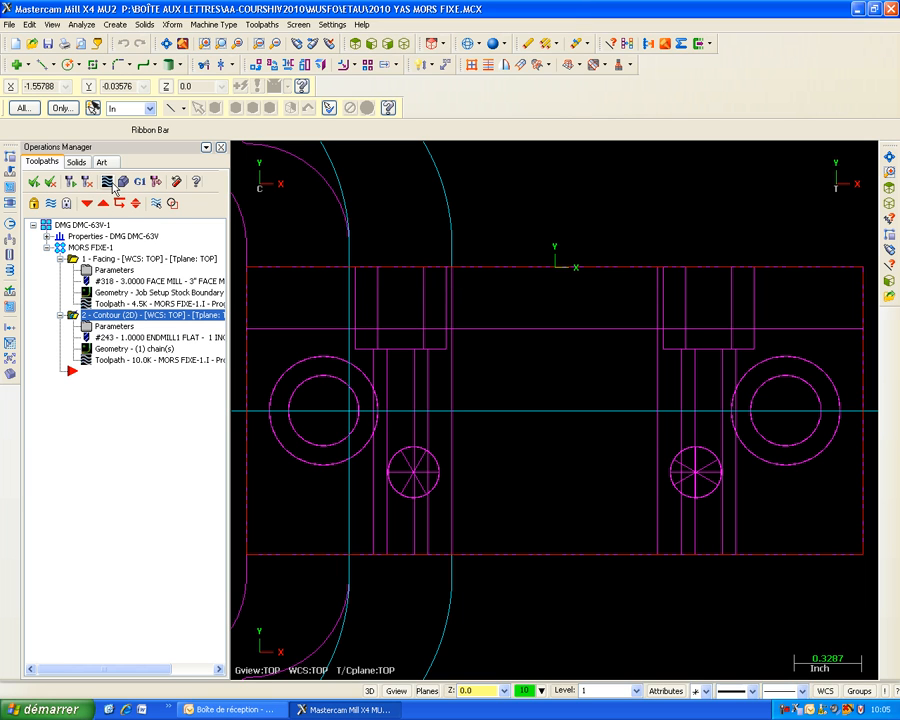
Backplot the extended contour toolpath in the top view at a higher playback speed
{"action": "left_click", "coordinate": [107, 181]}
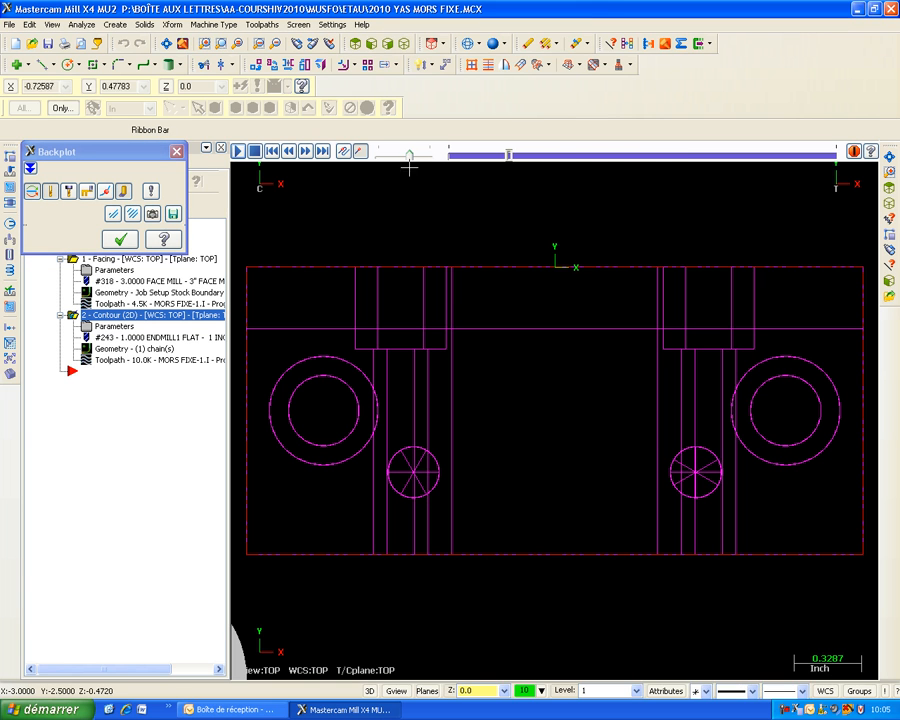
{"action": "left_click_drag", "start_coordinate": [409, 156], "coordinate": [421, 156]}
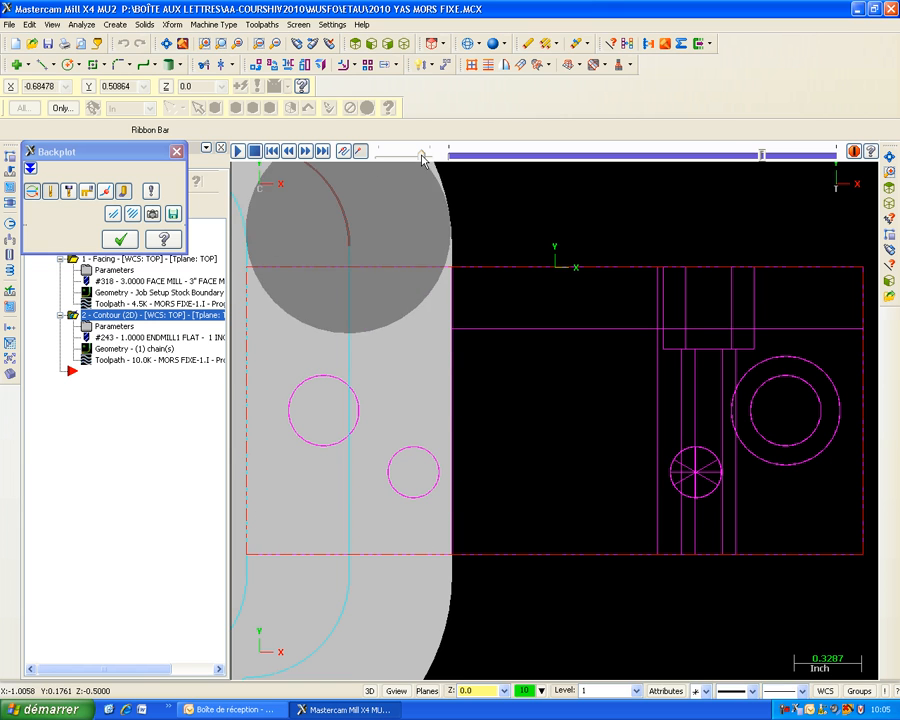
{"action": "left_click", "coordinate": [120, 240]}
Turn off the start and end adjustments in the contour's lead in/out settings
{"action": "left_click", "coordinate": [113, 329]}
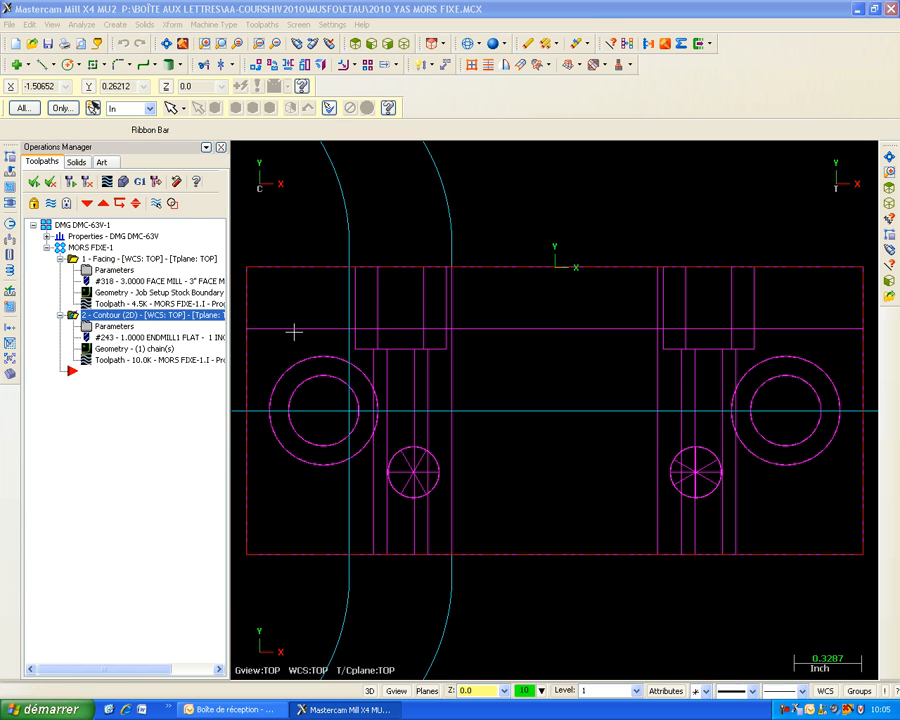
{"action": "left_click", "coordinate": [262, 462]}
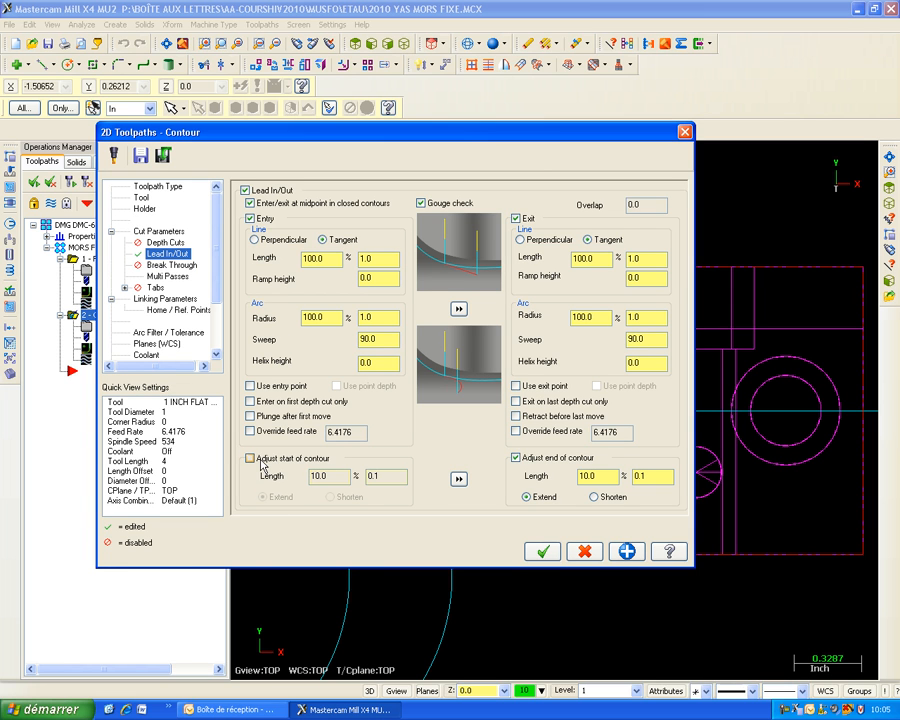
{"action": "left_click", "coordinate": [542, 551]}
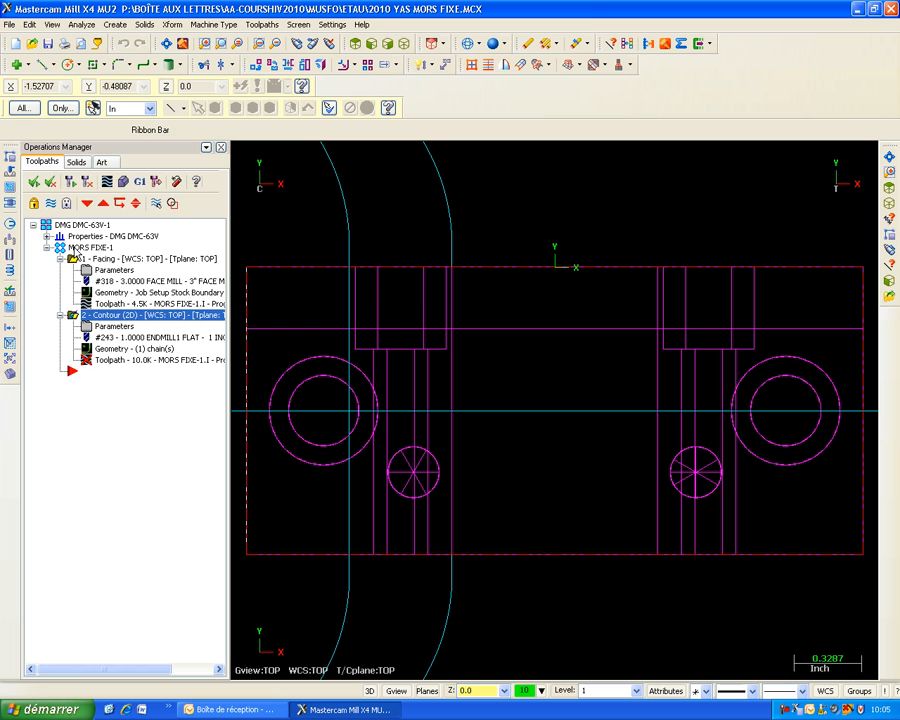
Backplot the contour without extensions and examine the cut closely where the step's wall meets the back stock edge
{"action": "left_click", "coordinate": [113, 181]}
{"action": "left_click", "coordinate": [195, 284]}
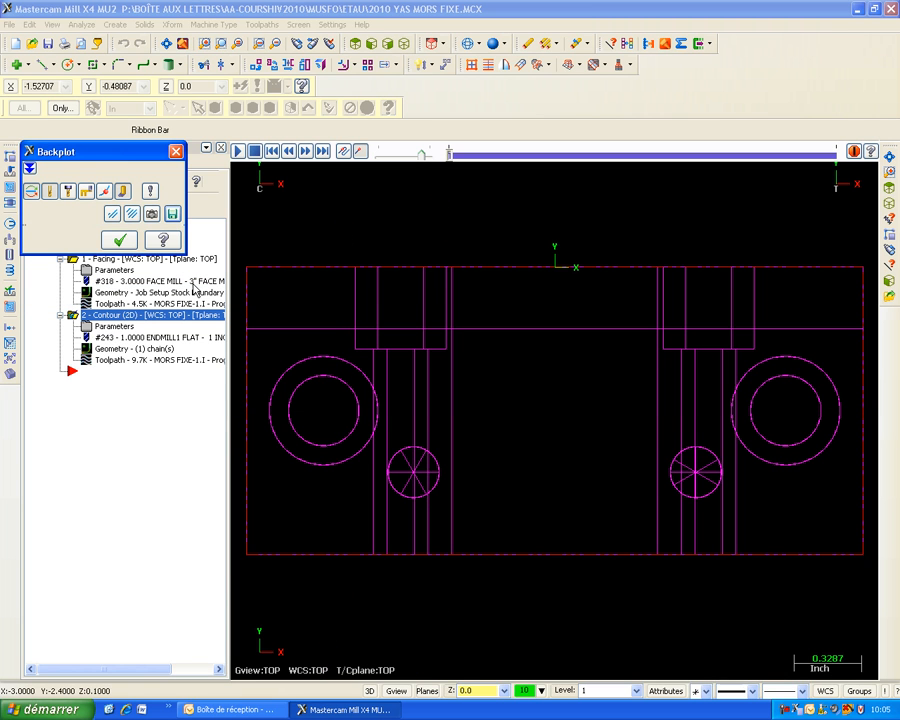
{"action": "left_click", "coordinate": [237, 153]}
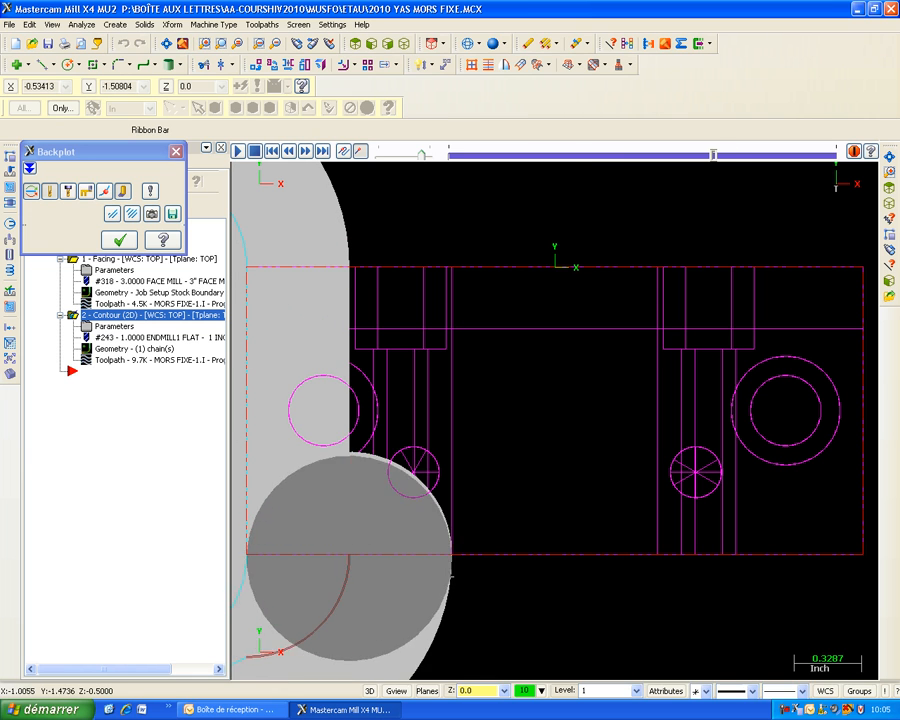
{"action": "scroll", "coordinate": [455, 263], "scroll_direction": "up", "scroll_amount": 5}
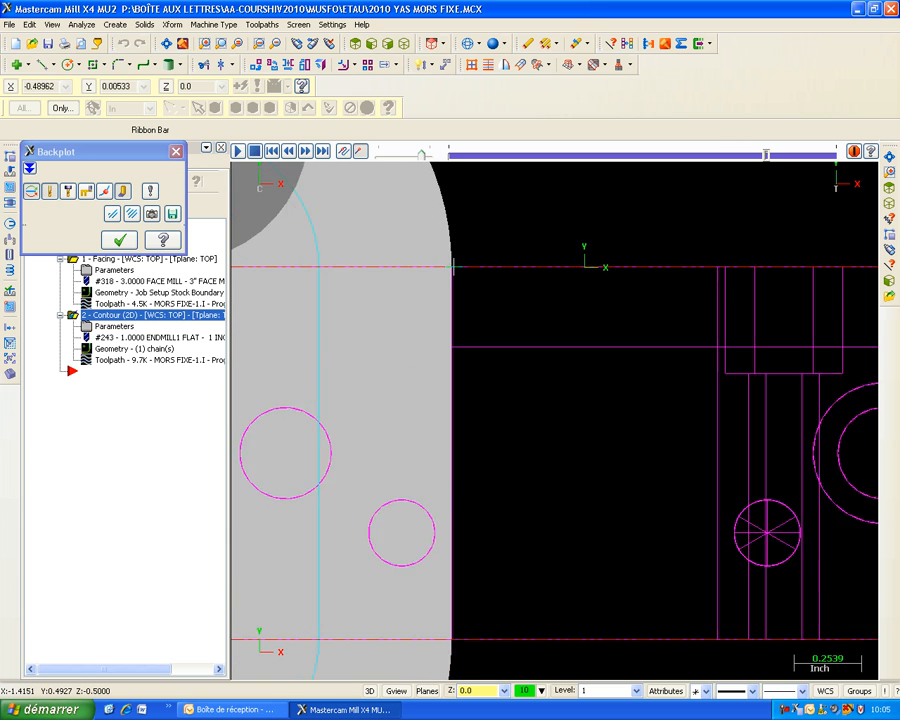
{"action": "scroll", "coordinate": [452, 262], "scroll_direction": "up", "scroll_amount": 15}
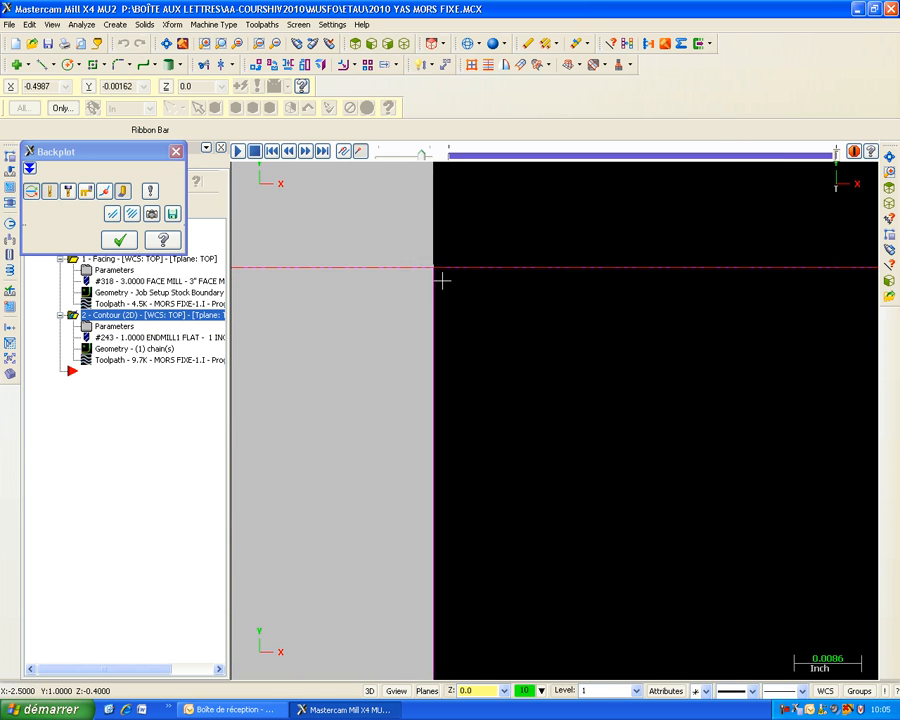
{"action": "scroll", "coordinate": [426, 264], "scroll_direction": "up", "scroll_amount": 15}
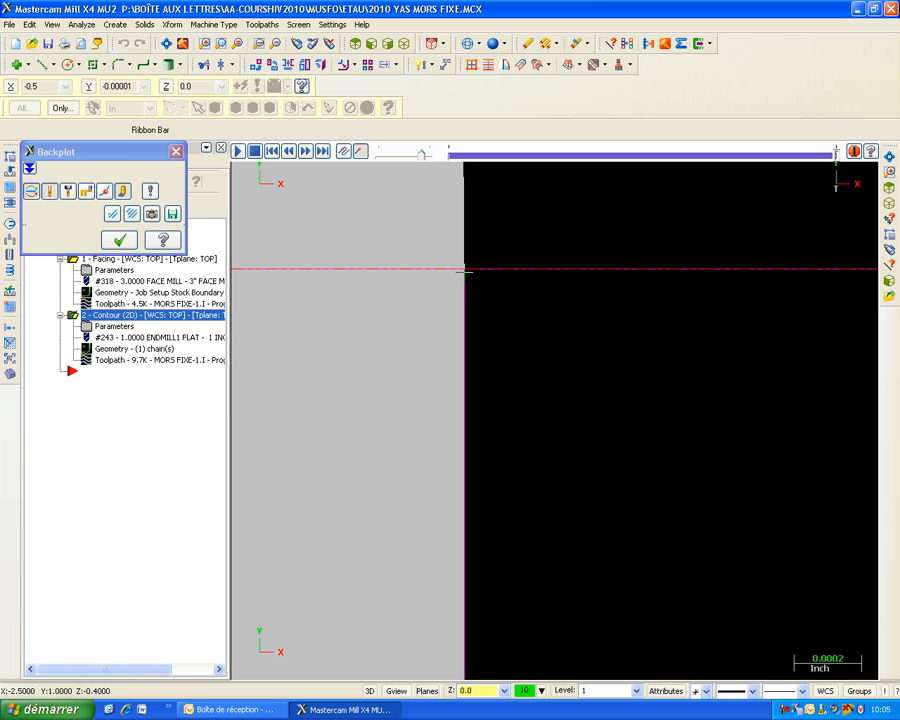
{"action": "left_click", "coordinate": [119, 240]}
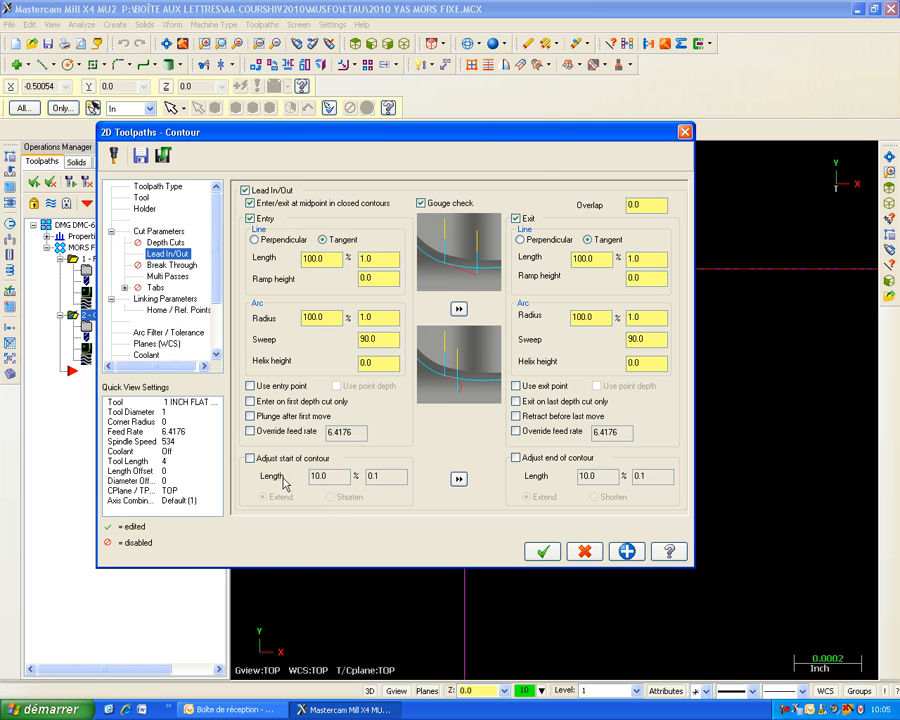
Re-enable the 10% extensions at the contour's start and end and regenerate the toolpath in the isometric view
{"action": "left_click", "coordinate": [250, 458]}
{"action": "left_click", "coordinate": [516, 457]}
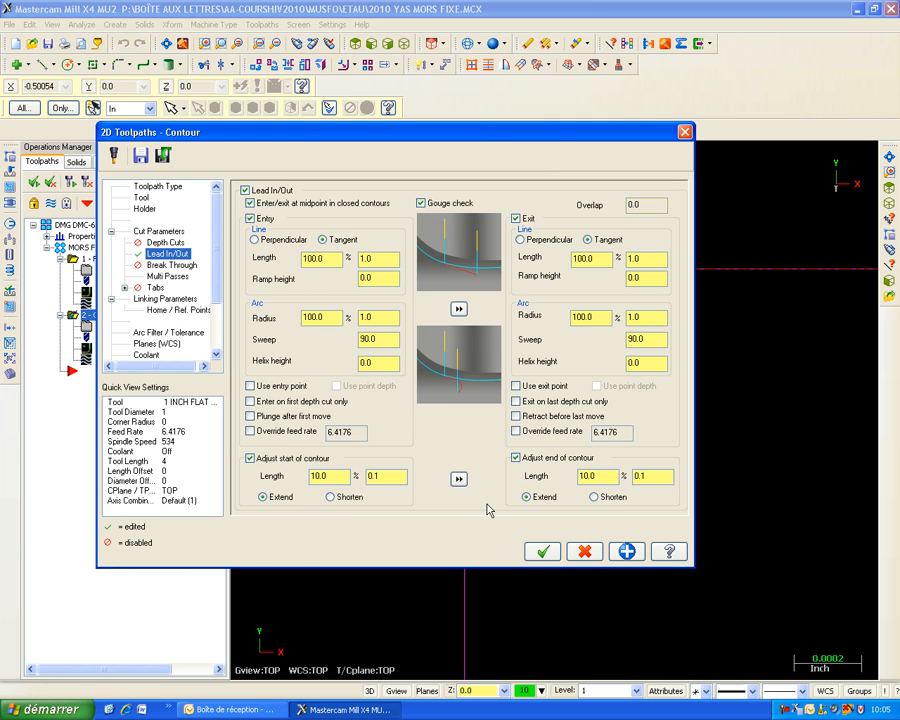
{"action": "left_click", "coordinate": [541, 550]}
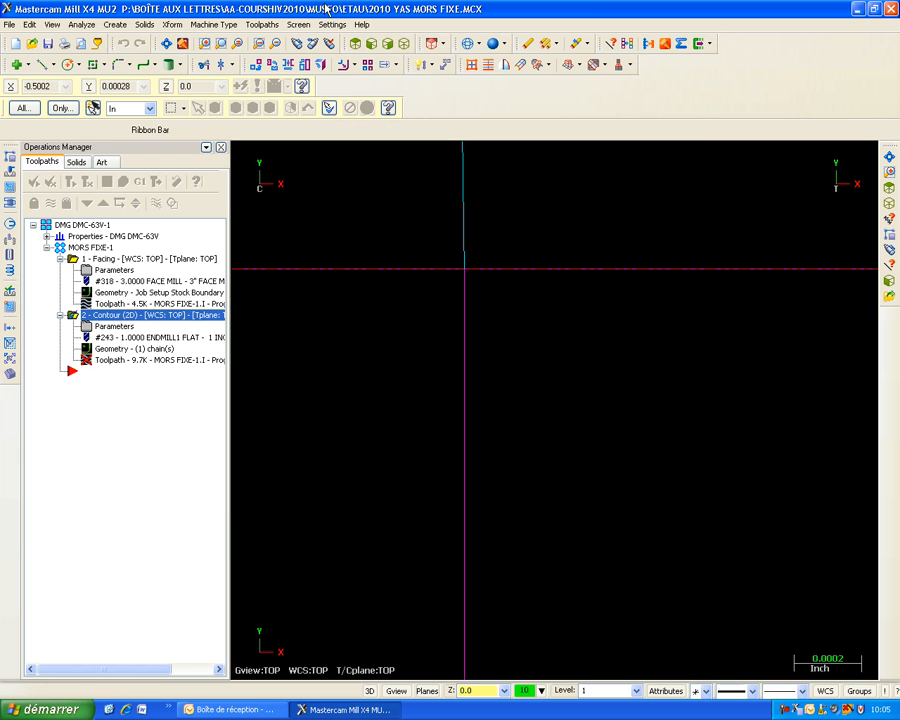
{"action": "left_click", "coordinate": [403, 44]}
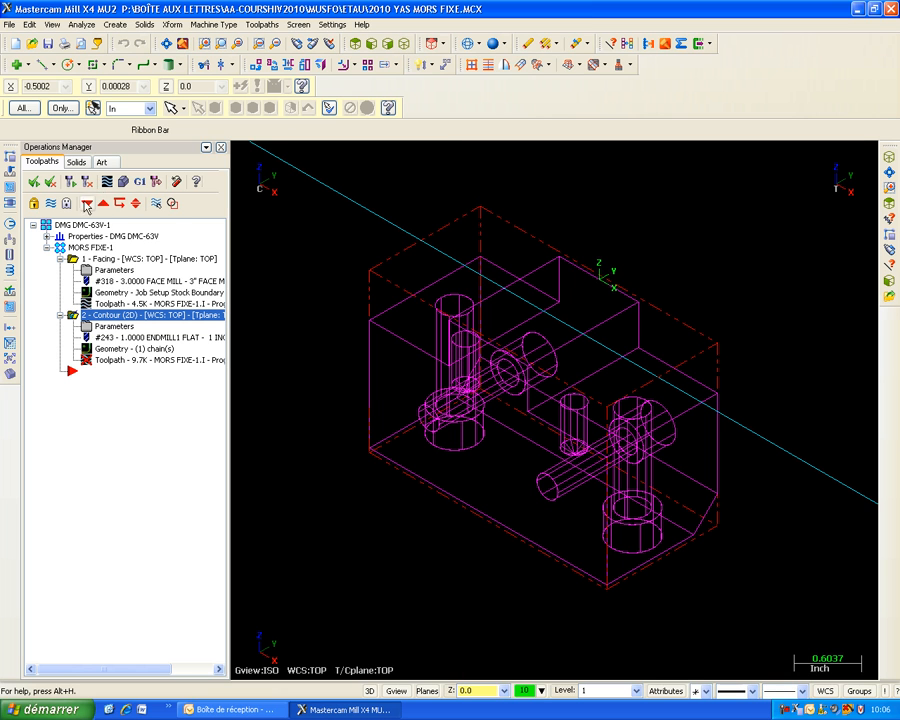
{"action": "left_click", "coordinate": [94, 246]}
{"action": "left_click", "coordinate": [47, 184]}
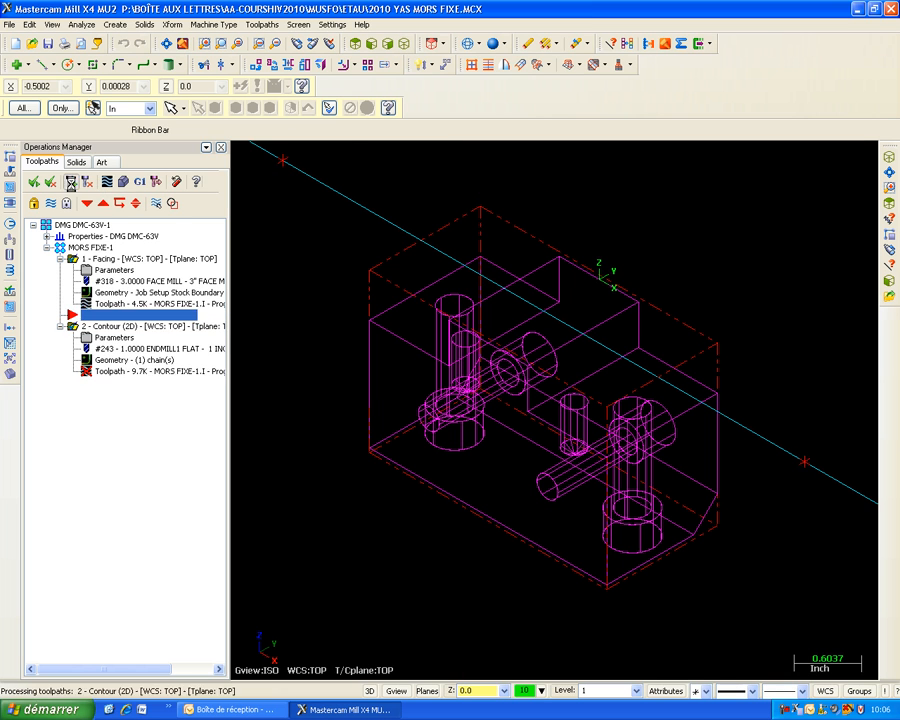
Verify the facing and extended contour operations together on the stock
{"action": "left_click", "coordinate": [123, 181]}
{"action": "left_click", "coordinate": [67, 180]}
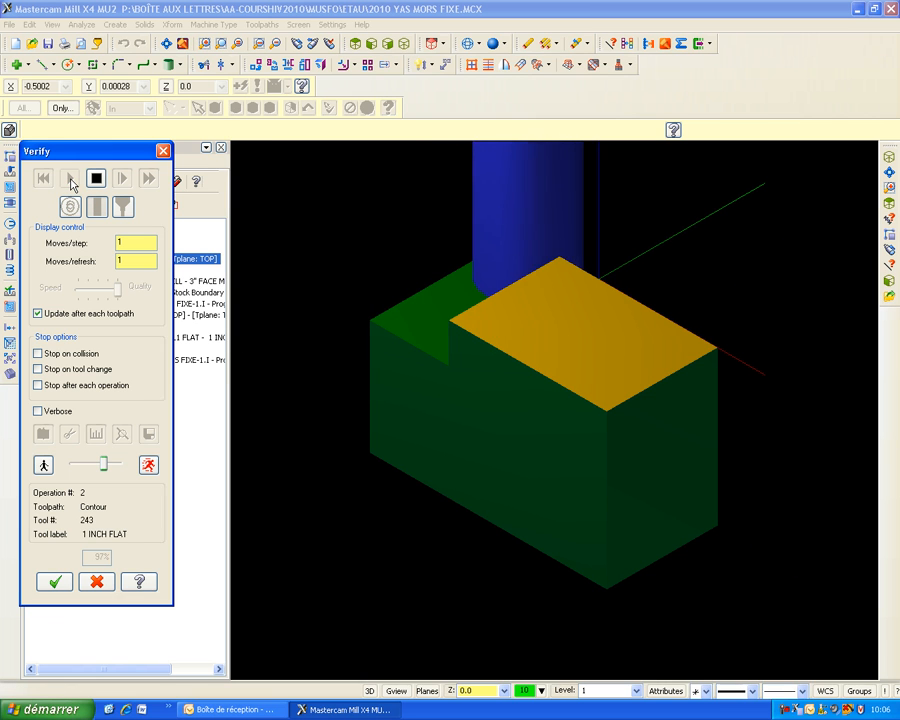
{"action": "left_click", "coordinate": [163, 152]}
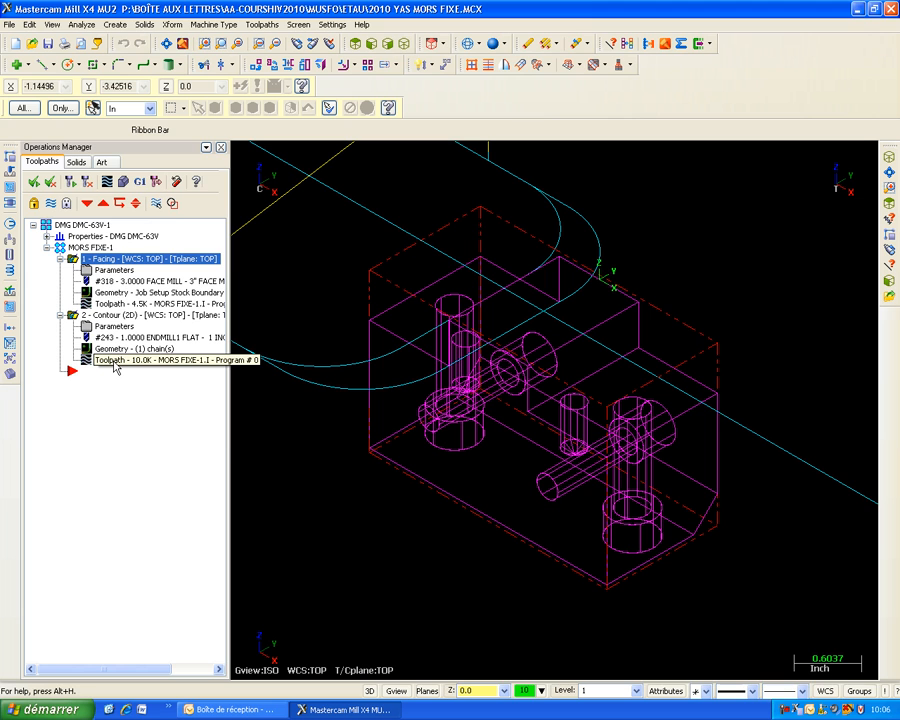
Add the bottom edge of the opposite step's wall as a second chain of the contour and regenerate the toolpath
{"action": "left_click", "coordinate": [116, 349]}
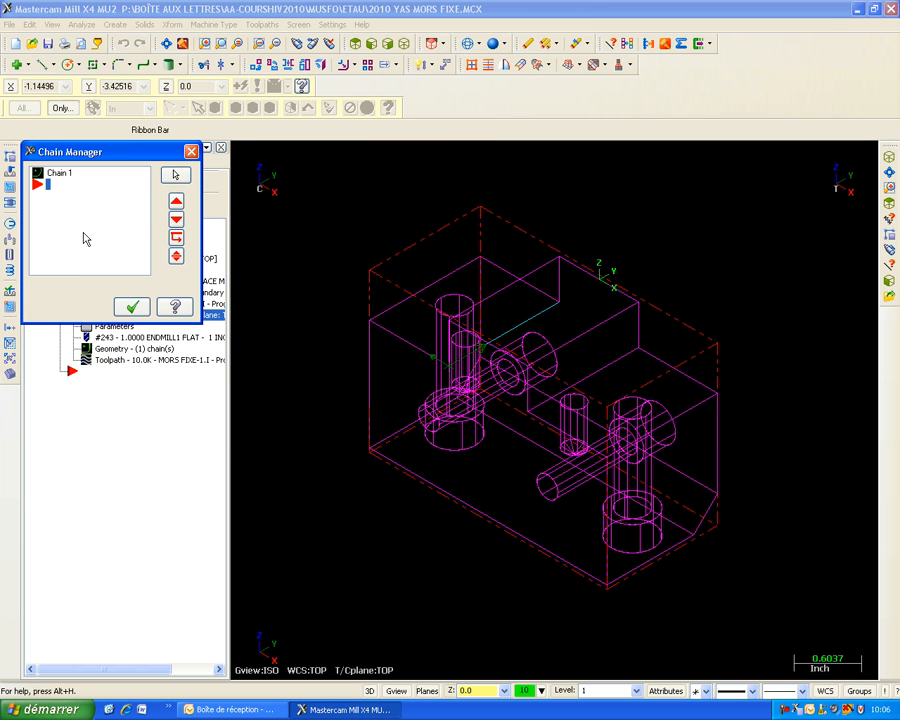
{"action": "right_click", "coordinate": [85, 240]}
{"action": "left_click", "coordinate": [118, 240]}
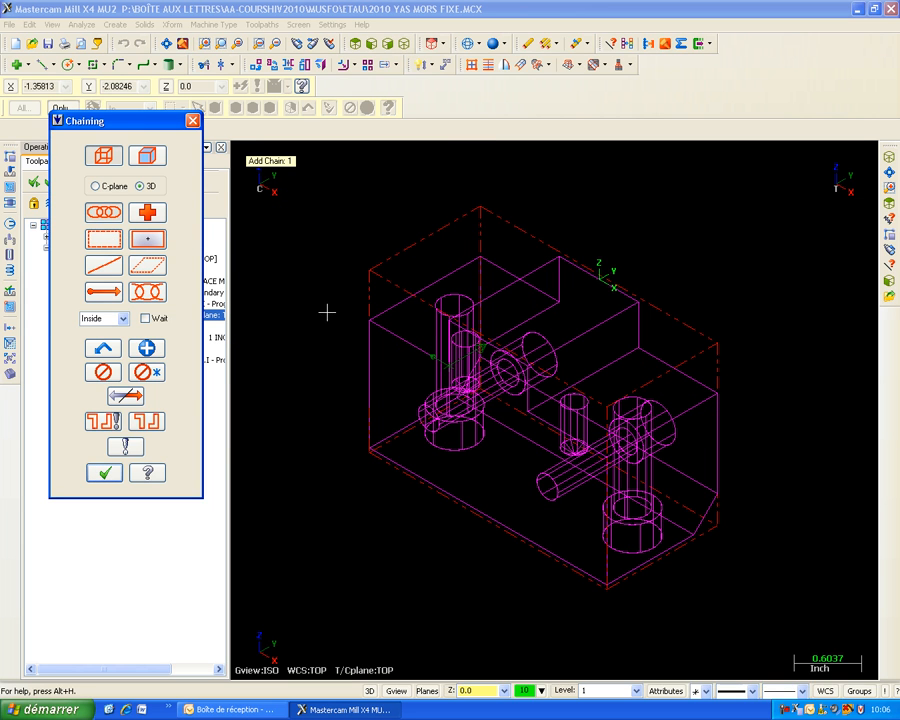
{"action": "left_click", "coordinate": [633, 352]}
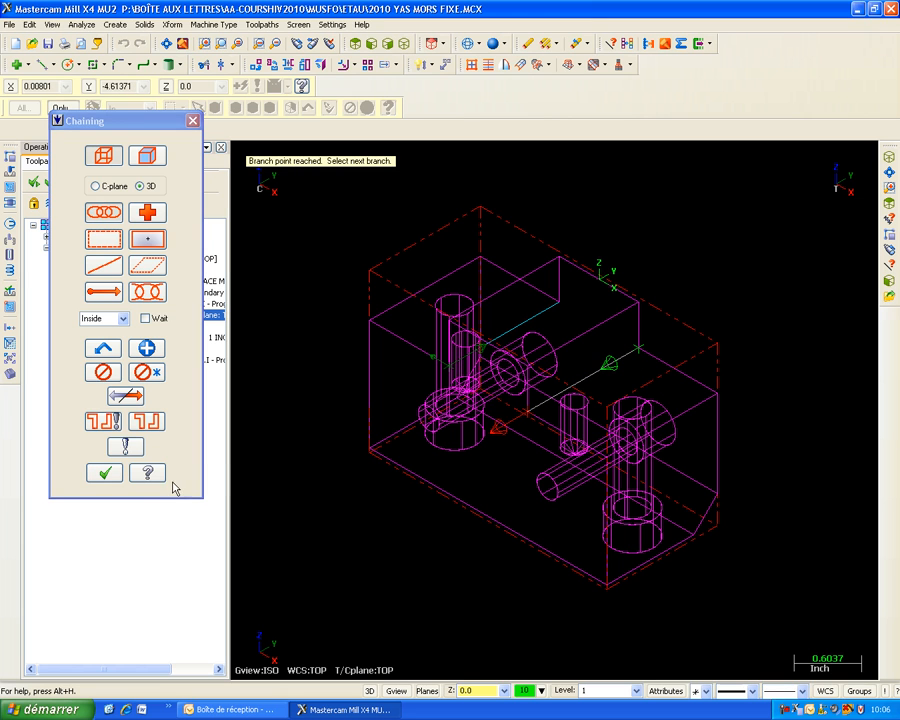
{"action": "left_click", "coordinate": [104, 473]}
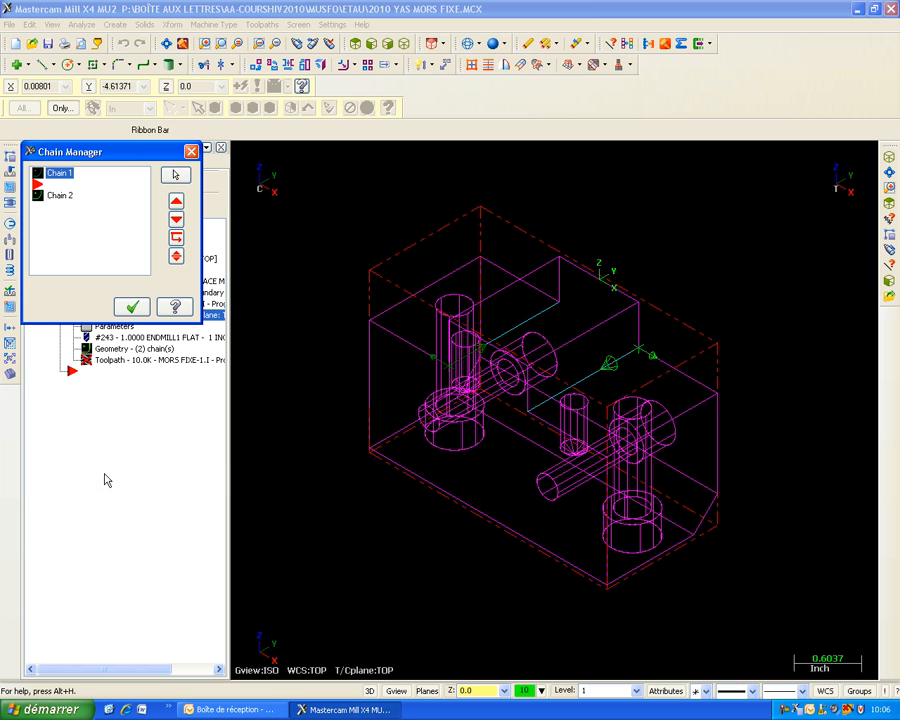
{"action": "left_click", "coordinate": [131, 307]}
{"action": "left_click", "coordinate": [74, 181]}
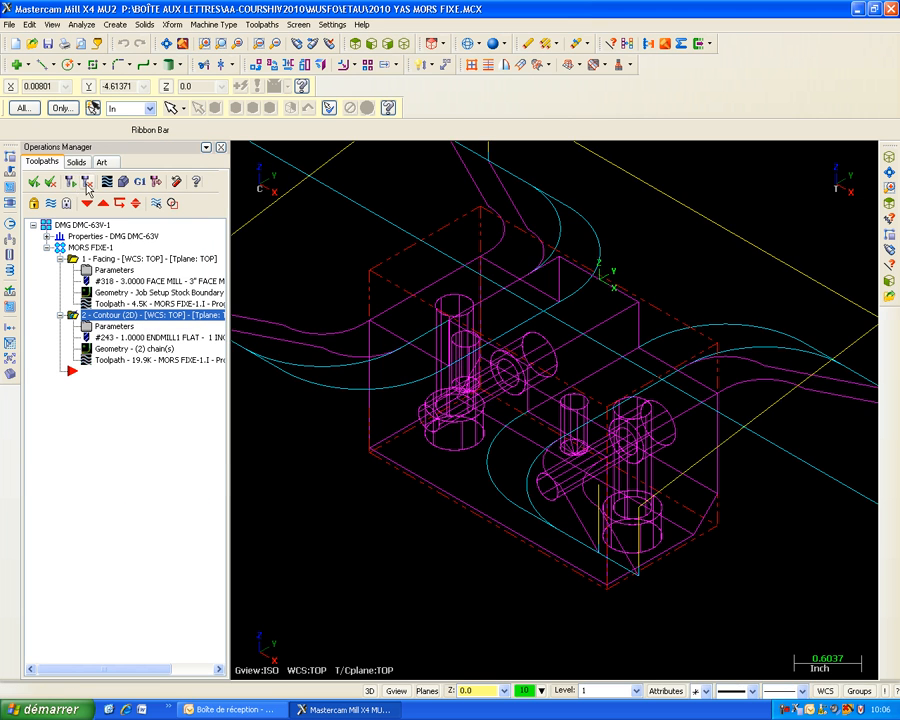
Verify the two-chain contour toolpath cutting both steps of the jaw
{"action": "left_click", "coordinate": [123, 181]}
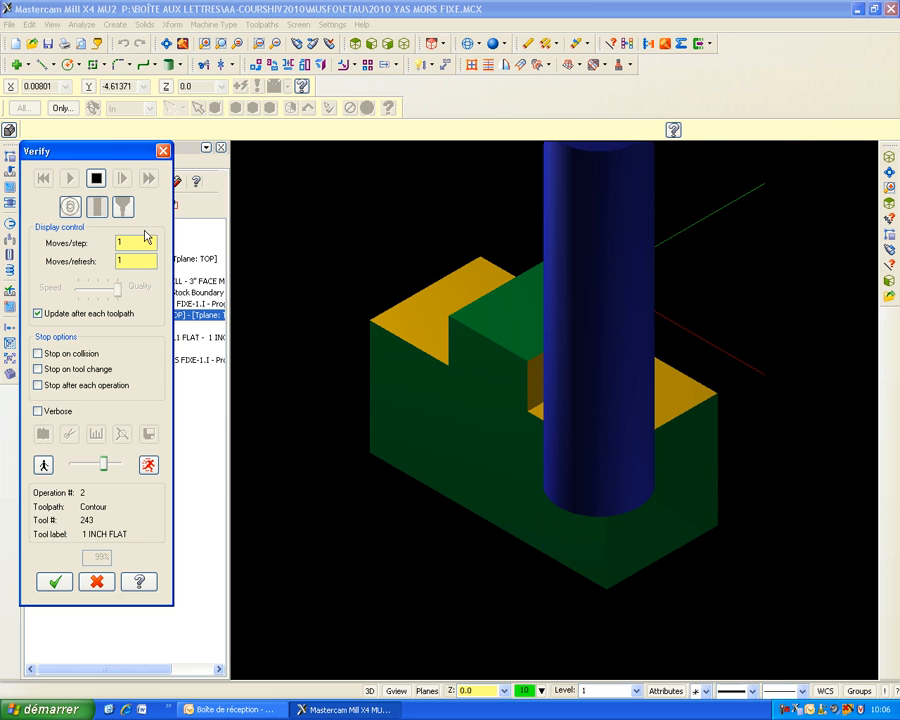
{"action": "left_click", "coordinate": [166, 151]}
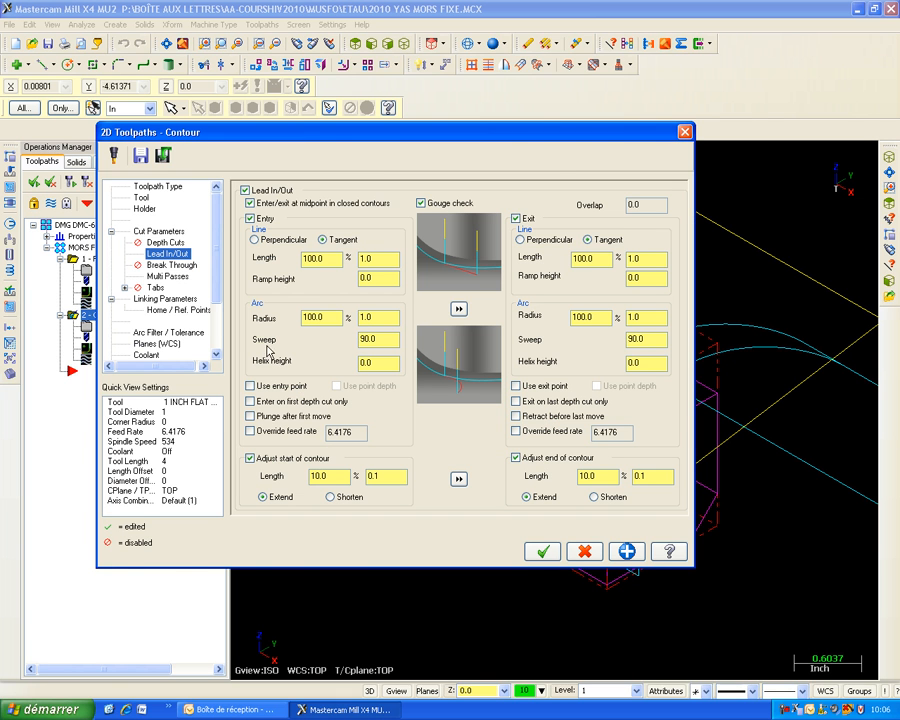
Review the contour's cut, depth cut, linking, multi-pass, tool and holder parameters
{"action": "left_click", "coordinate": [159, 231]}
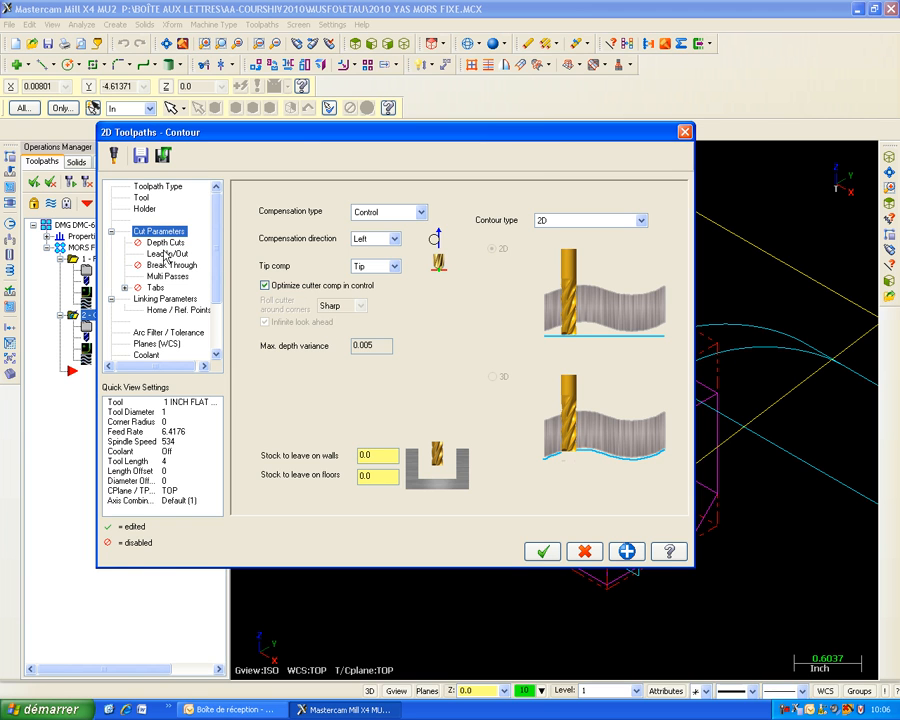
{"action": "left_click", "coordinate": [164, 242]}
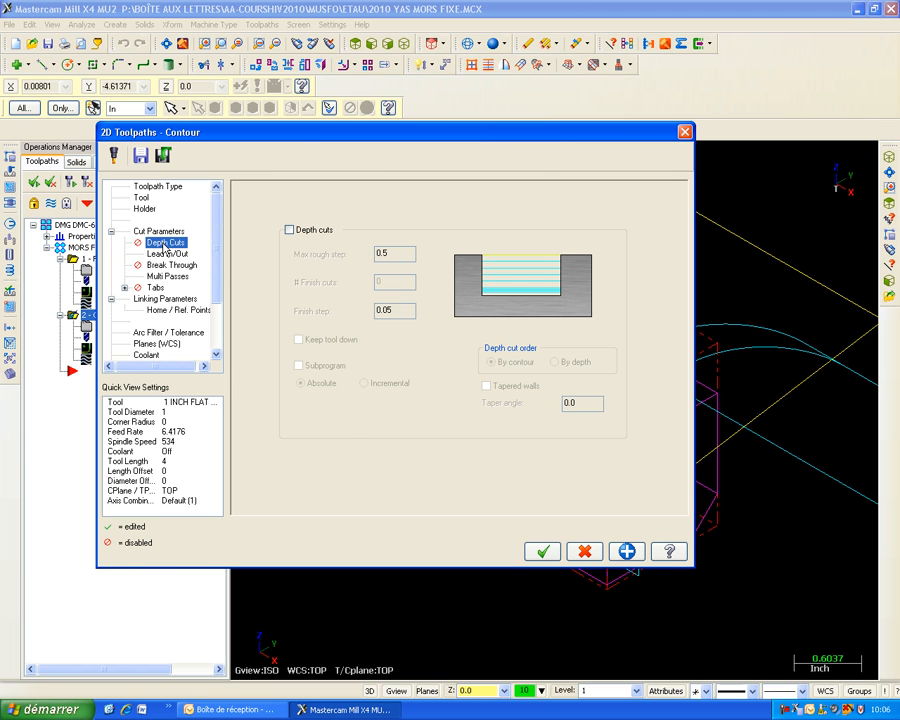
{"action": "left_click", "coordinate": [166, 299]}
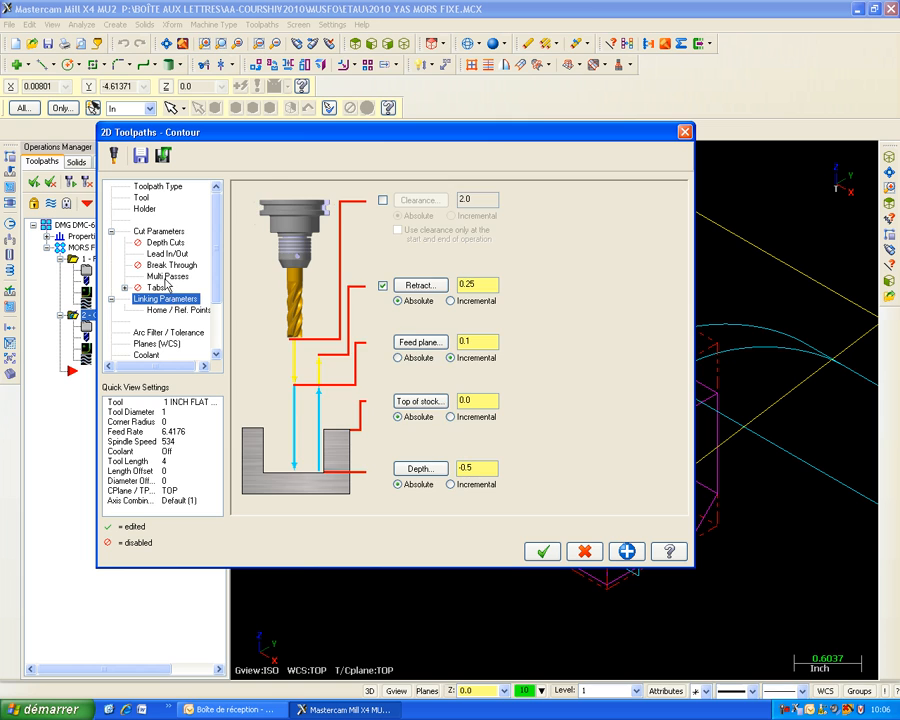
{"action": "left_click", "coordinate": [167, 276]}
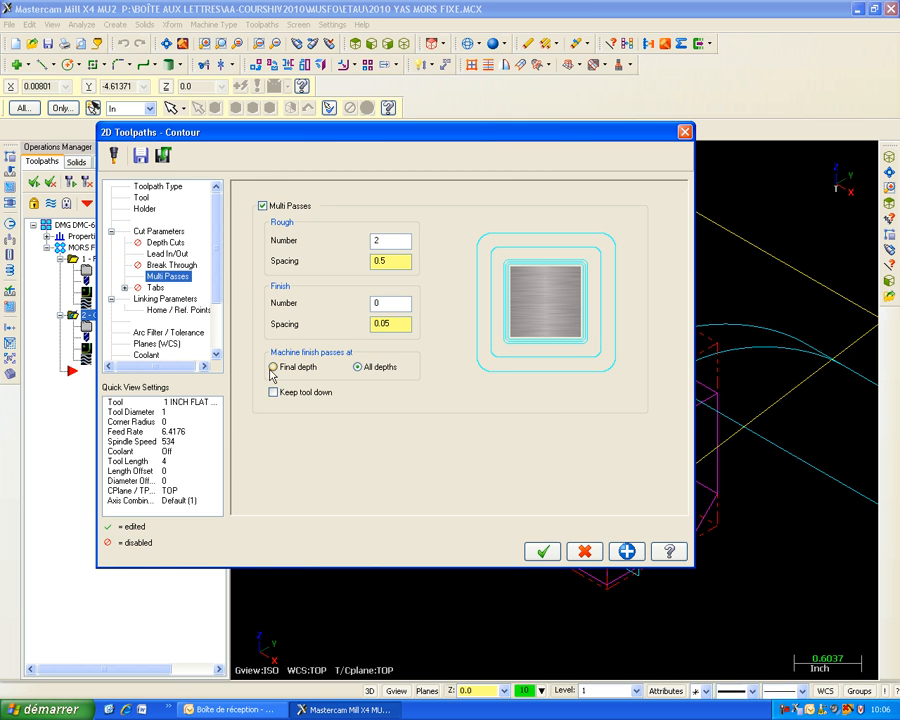
{"action": "left_click", "coordinate": [148, 188]}
{"action": "left_click", "coordinate": [143, 198]}
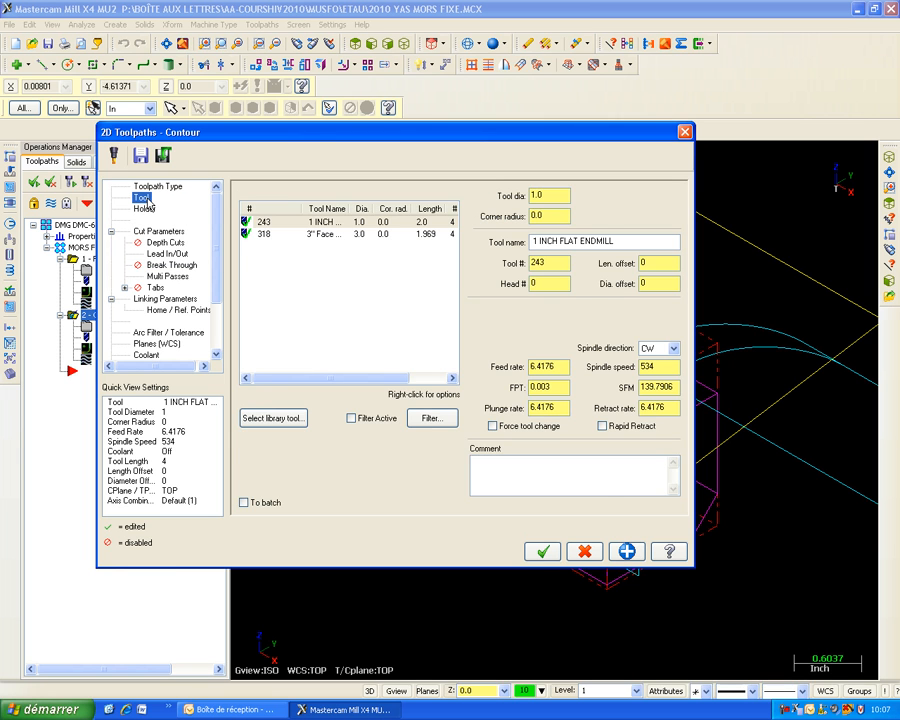
{"action": "left_click", "coordinate": [145, 209]}
{"action": "left_click", "coordinate": [159, 231]}
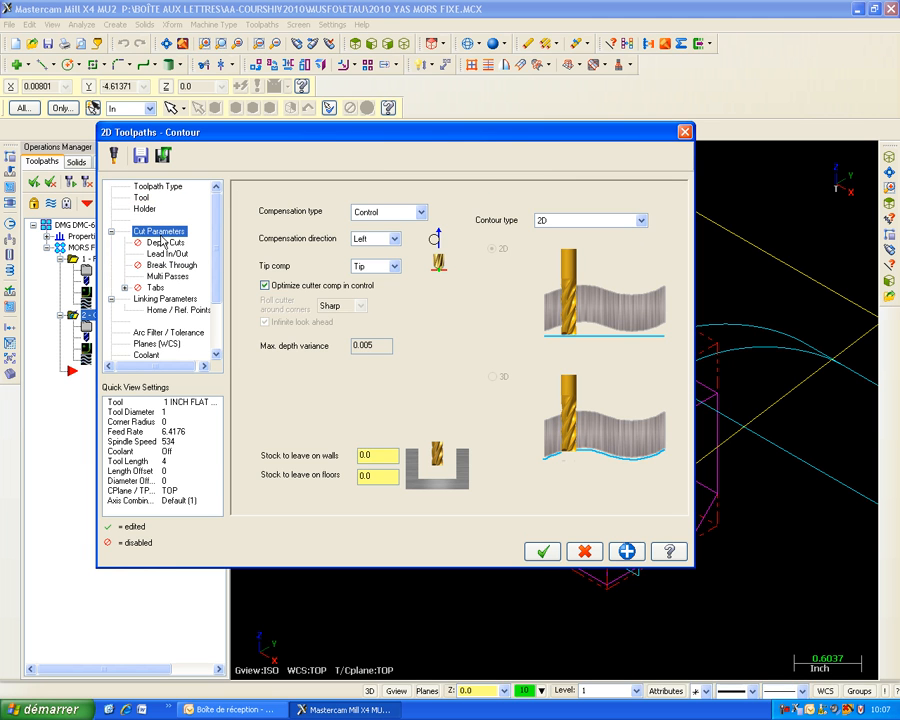
{"action": "left_click", "coordinate": [164, 243]}
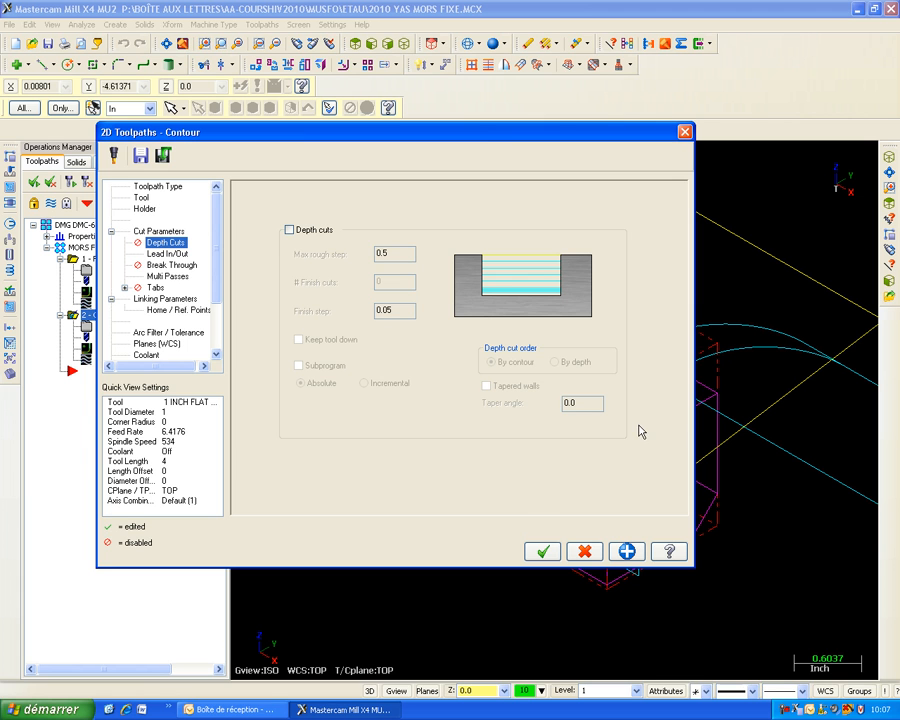
{"action": "left_click", "coordinate": [542, 551]}
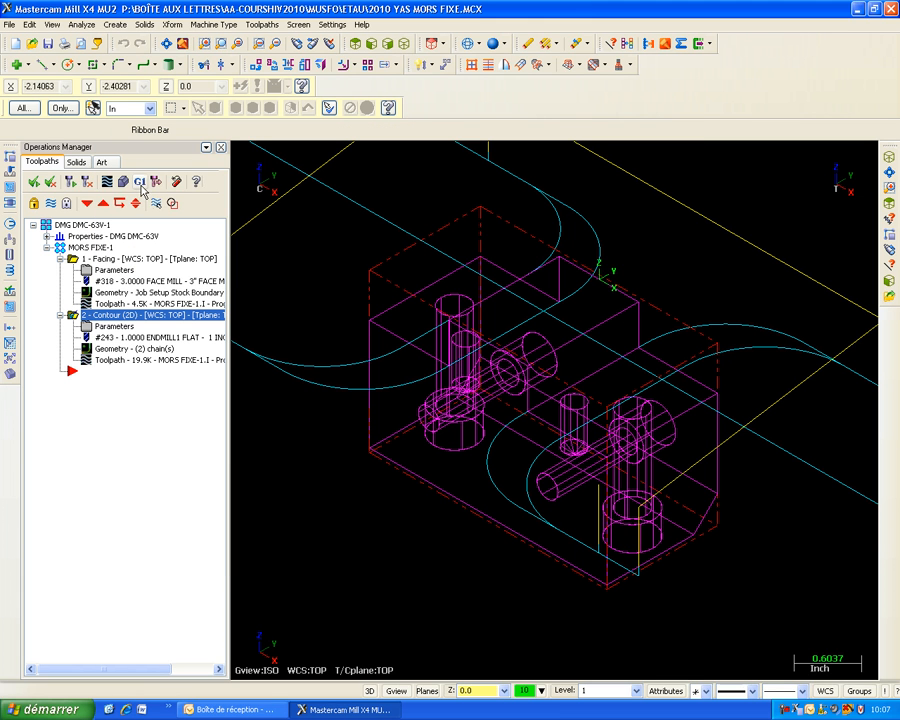
{"action": "right_click", "coordinate": [784, 713]}
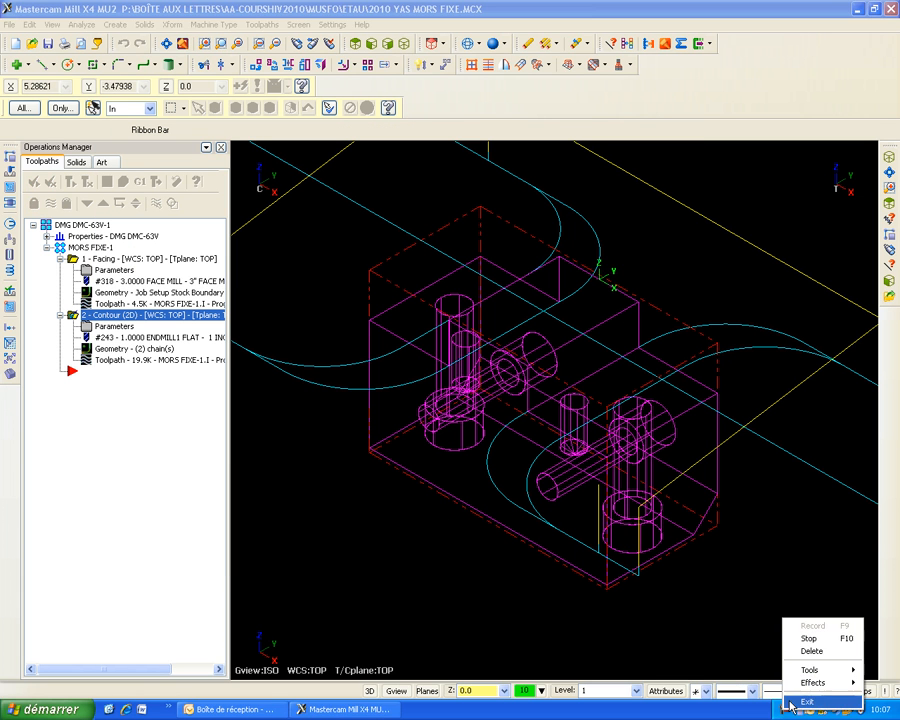